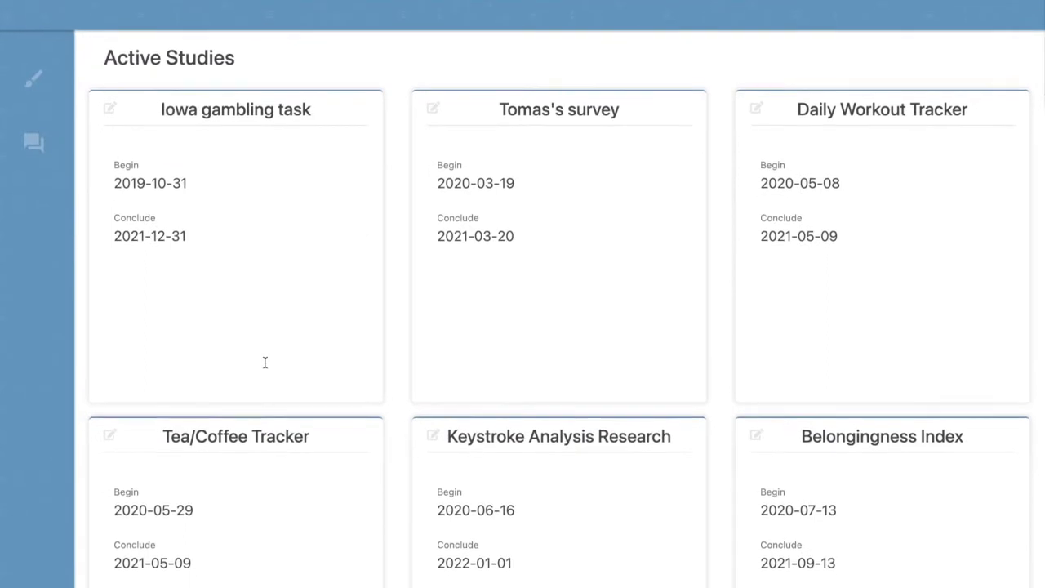
- Start a new study and add a numeric scale question asking "How do you feel about AthenaCX?"
{"action": "left_click", "coordinate": [33, 80]}
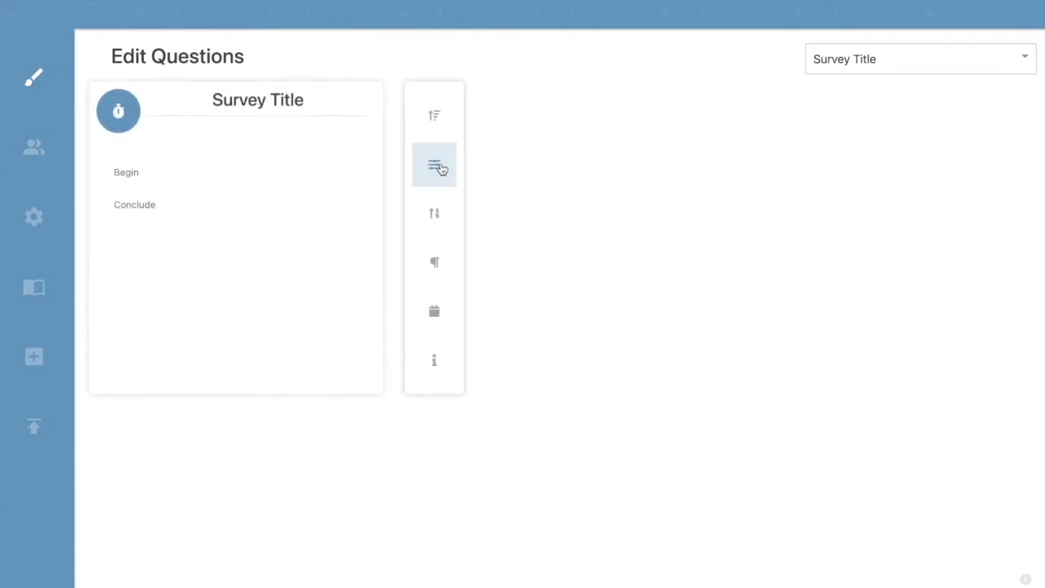
{"action": "left_click", "coordinate": [434, 214]}
{"action": "left_click", "coordinate": [489, 139]}
{"action": "type", "text": "How "}
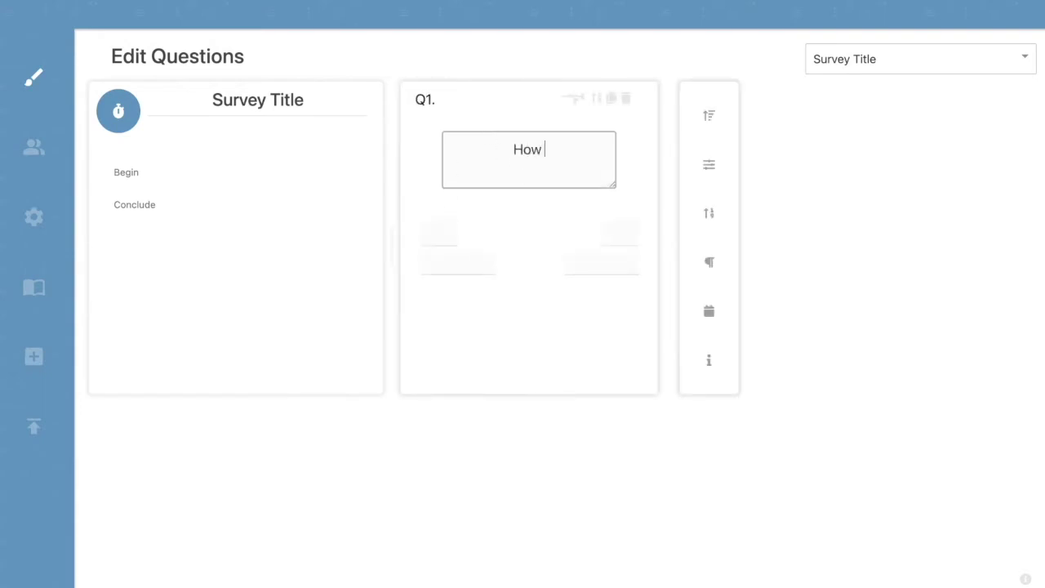
{"action": "type", "text": "do you fe"}
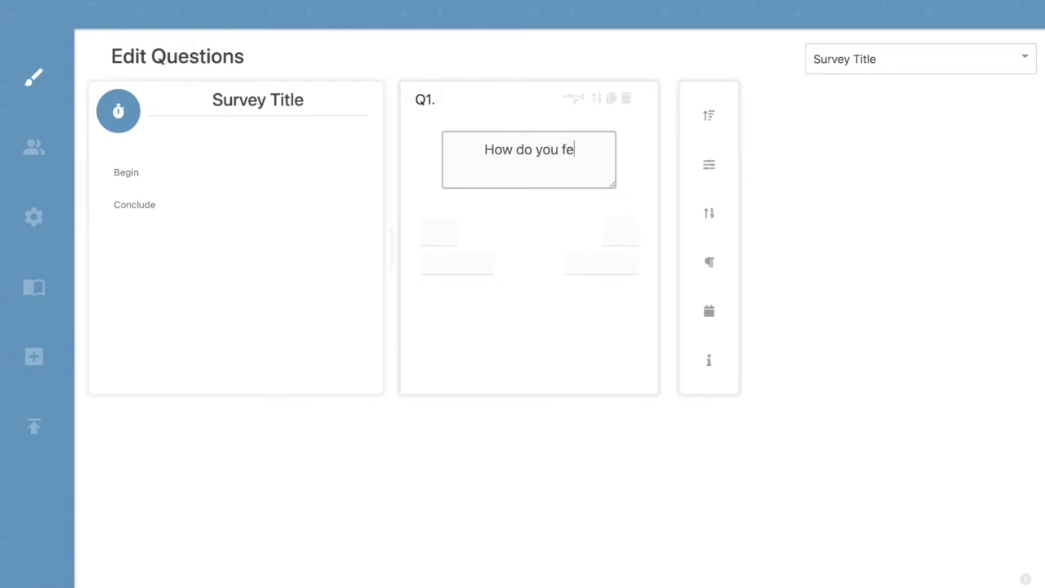
{"action": "type", "text": "el about At"}
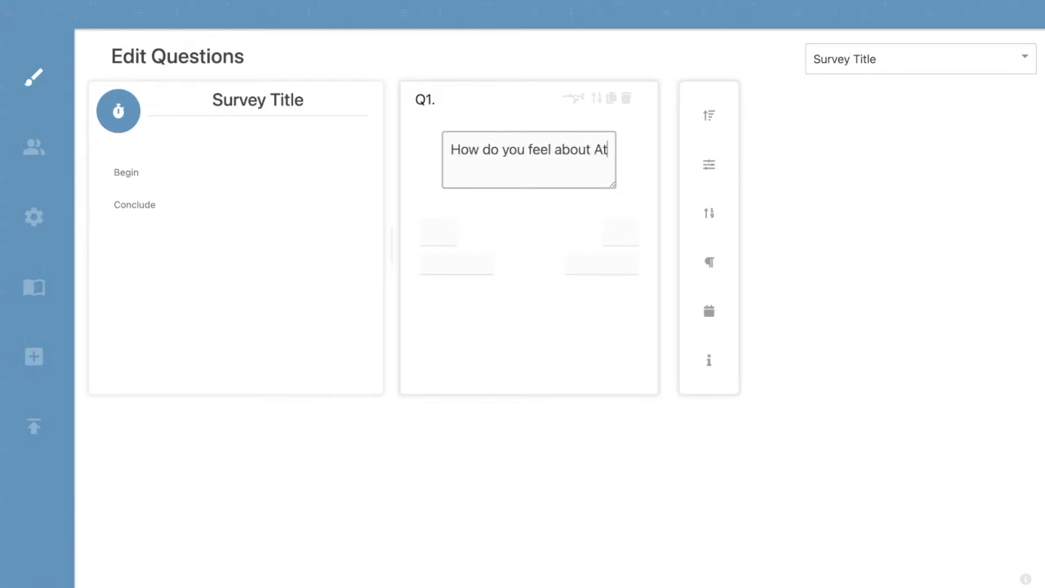
{"action": "type", "text": "henaCX"}
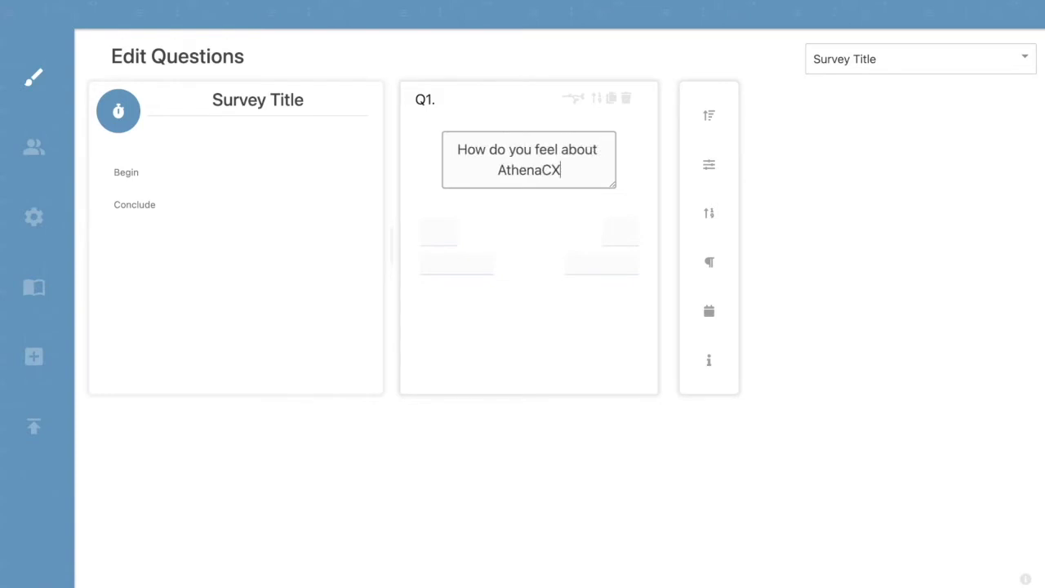
{"action": "type", "text": "?"}
- Set the first question's scale to range from 1 to 5
{"action": "left_click", "coordinate": [443, 231]}
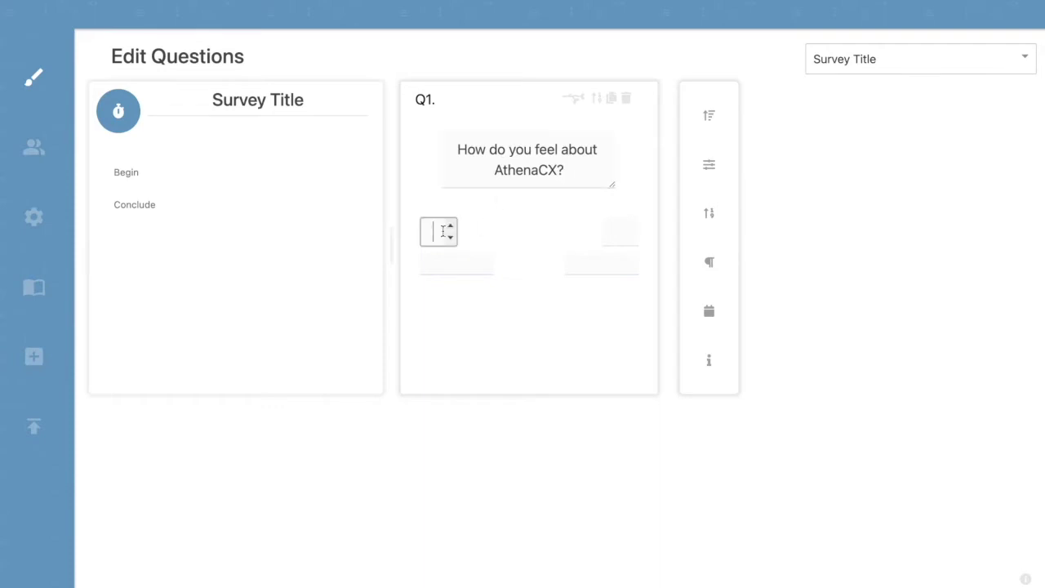
{"action": "left_click", "coordinate": [612, 230]}
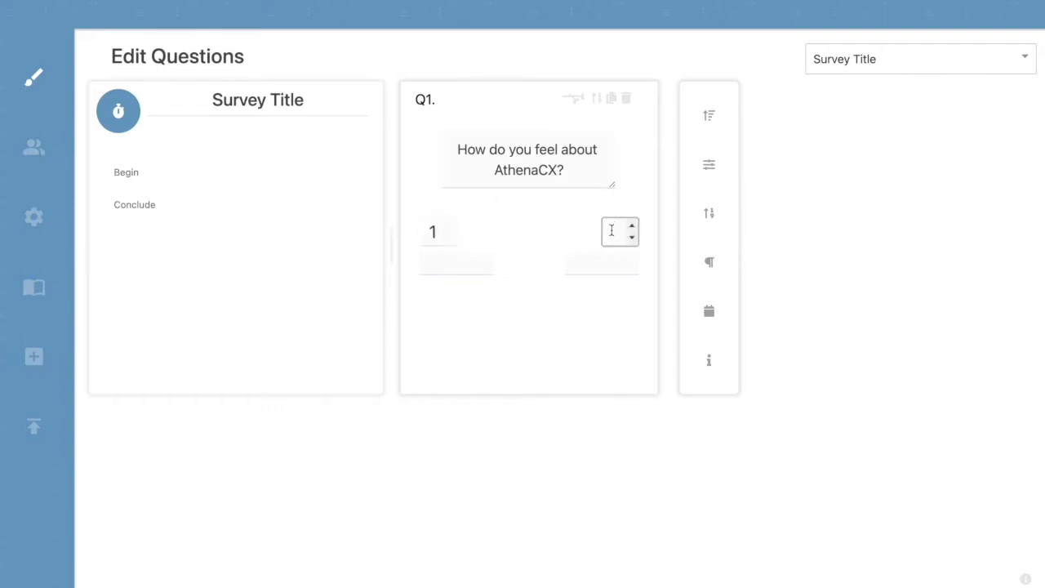
{"action": "type", "text": "5"}
- Label the low end of the scale "Not satisfied" and the high end "Highly Satisfied"
{"action": "left_click", "coordinate": [443, 282]}
{"action": "type", "text": "Not sat"}
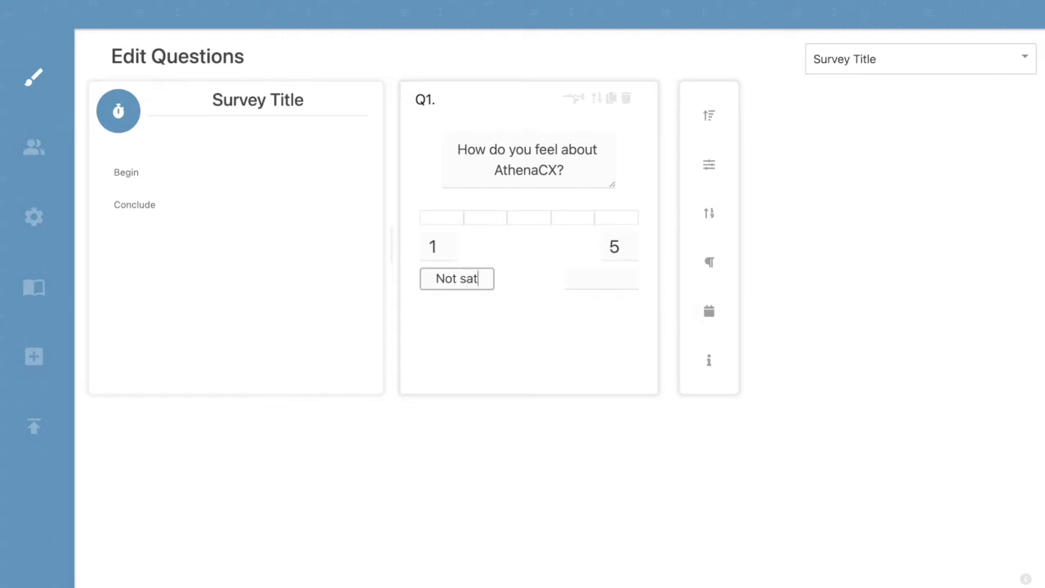
{"action": "type", "text": "isfied"}
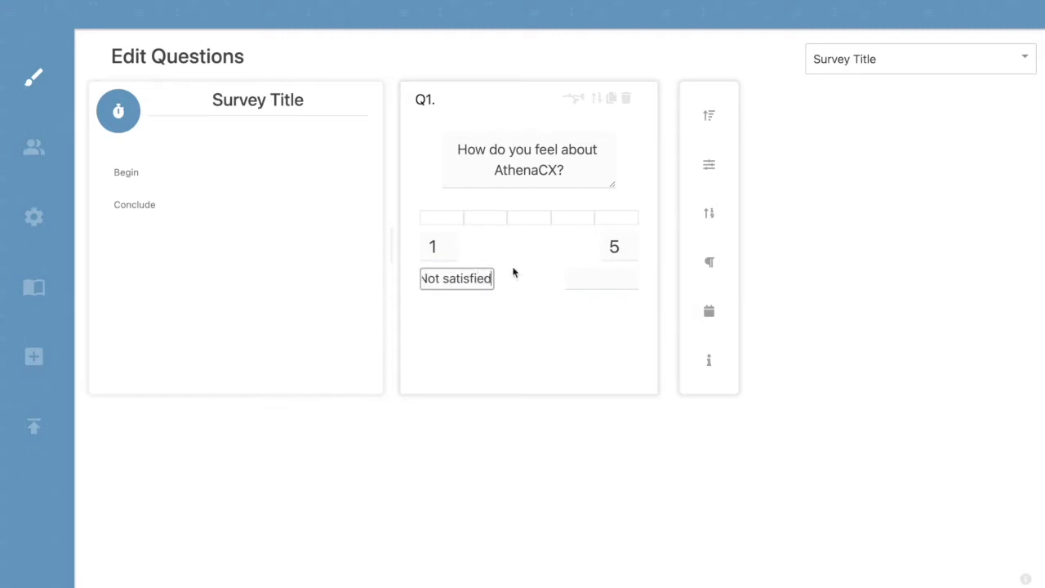
{"action": "left_click", "coordinate": [602, 279]}
{"action": "type", "text": "High"}
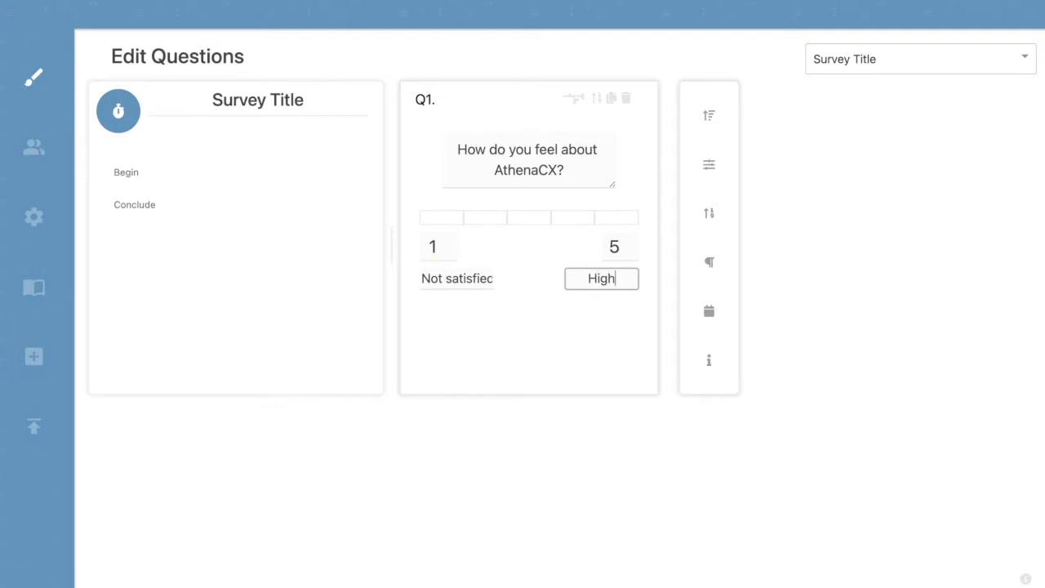
{"action": "type", "text": "ly Satisfied"}
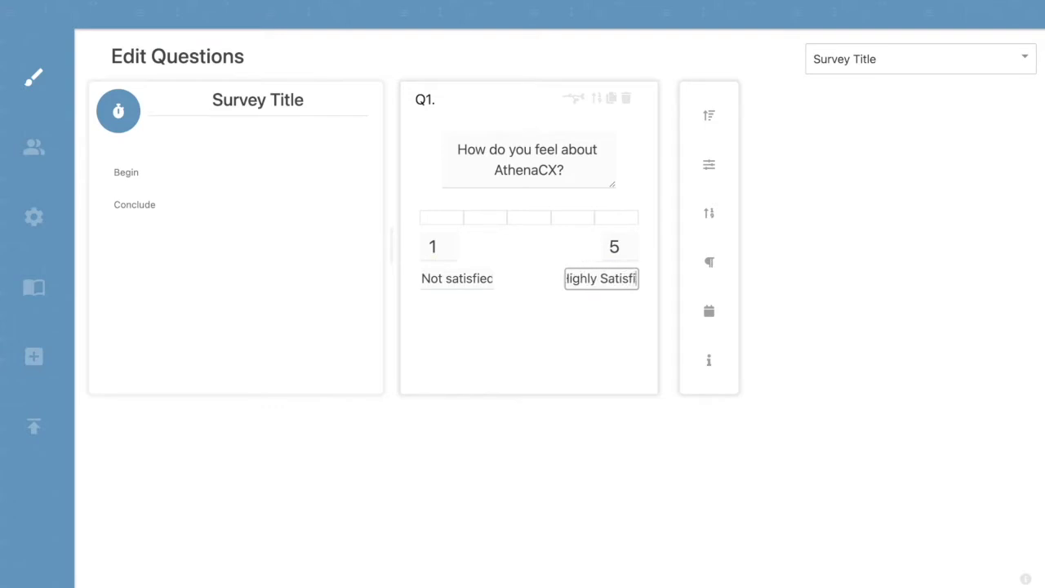
{"action": "left_click", "coordinate": [595, 365]}
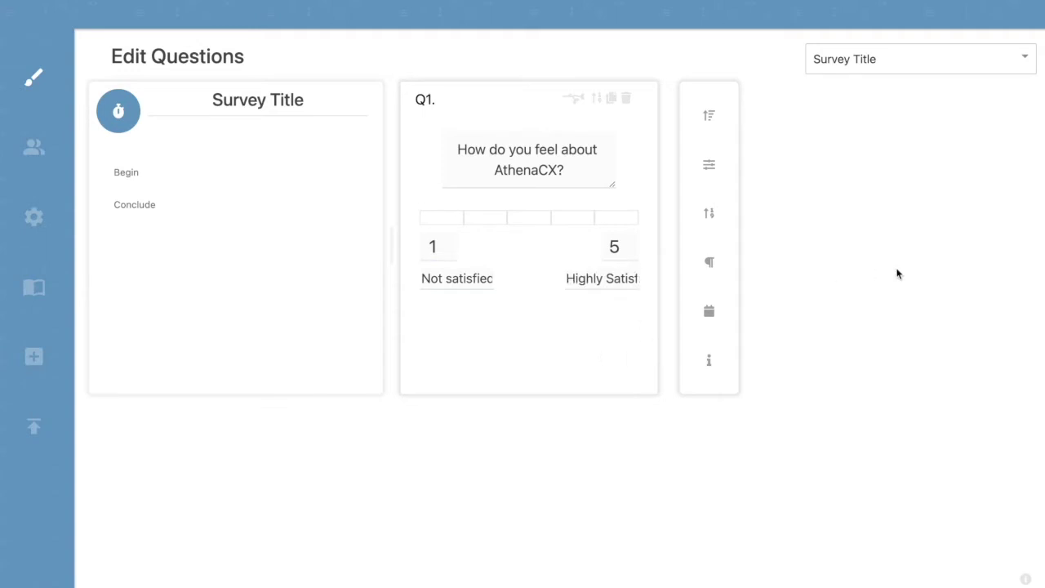
{"action": "left_click", "coordinate": [716, 129]}
{"action": "left_click", "coordinate": [799, 170]}
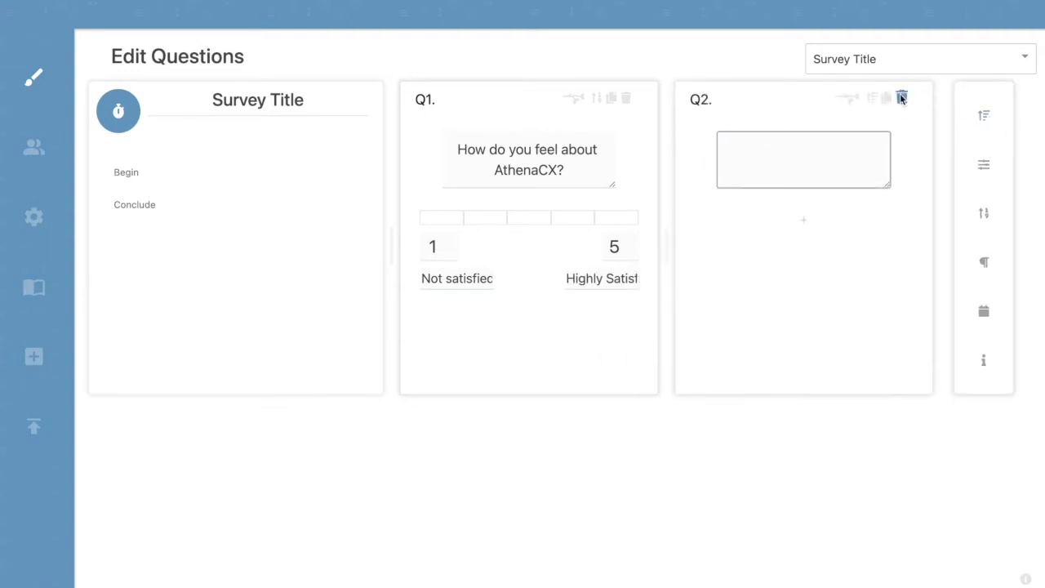
{"action": "left_click", "coordinate": [902, 98]}
{"action": "left_click", "coordinate": [712, 168]}
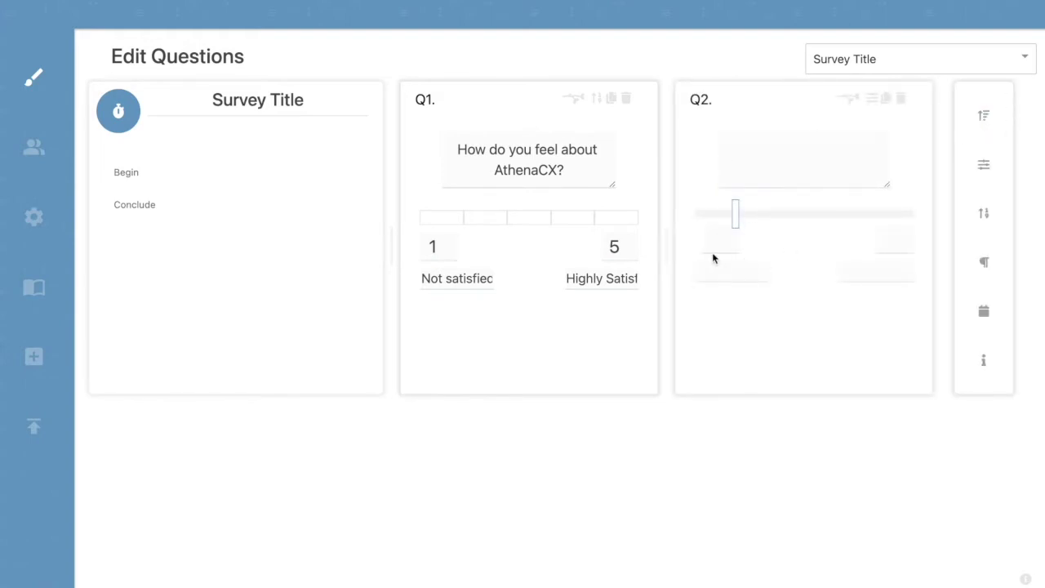
{"action": "left_click", "coordinate": [902, 98]}
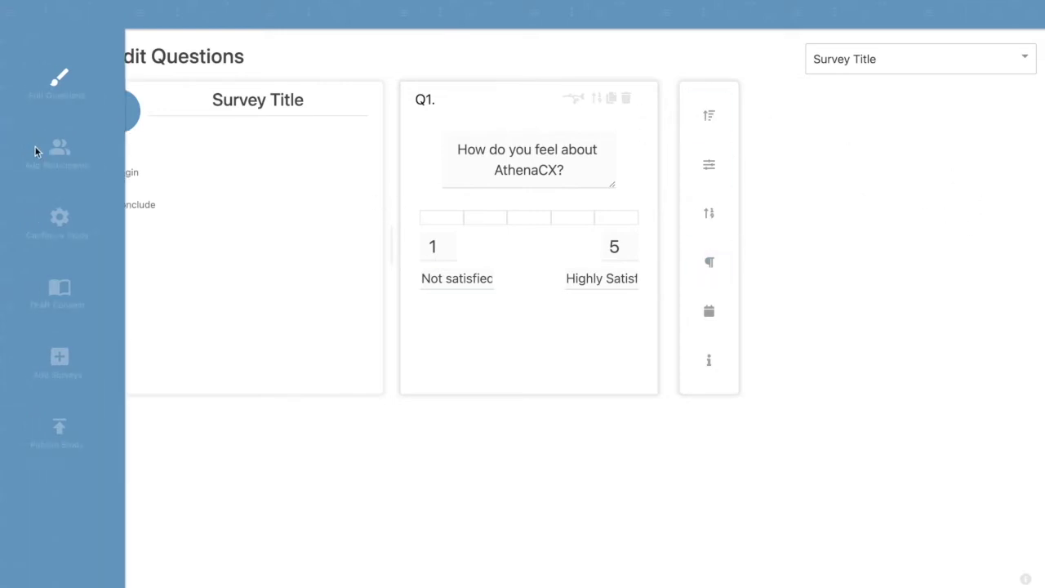
- Add a participant with the ID "athenacx-test" to the study
{"action": "left_click", "coordinate": [78, 157]}
{"action": "left_click", "coordinate": [591, 549]}
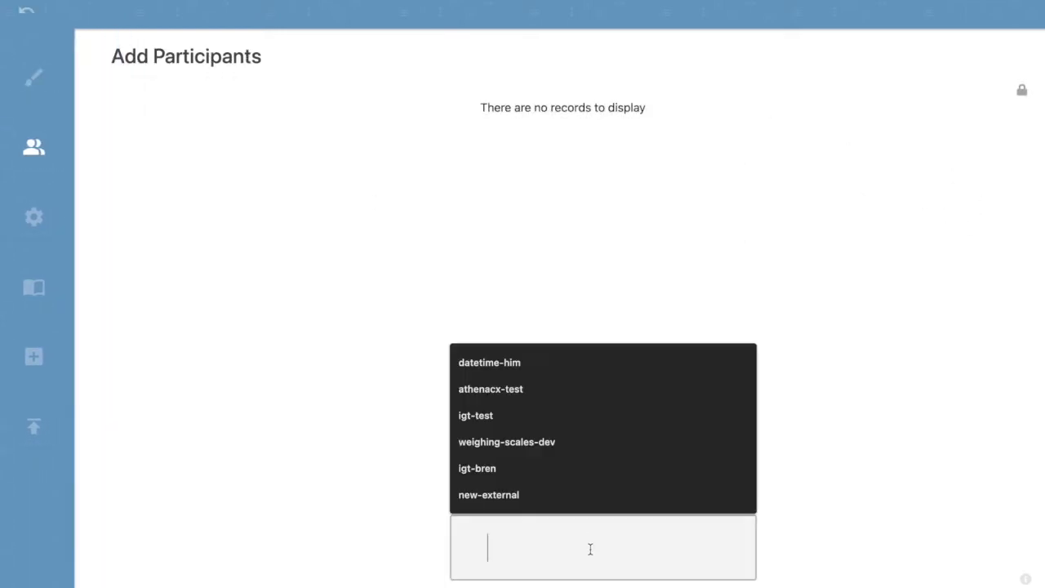
{"action": "left_click", "coordinate": [522, 390]}
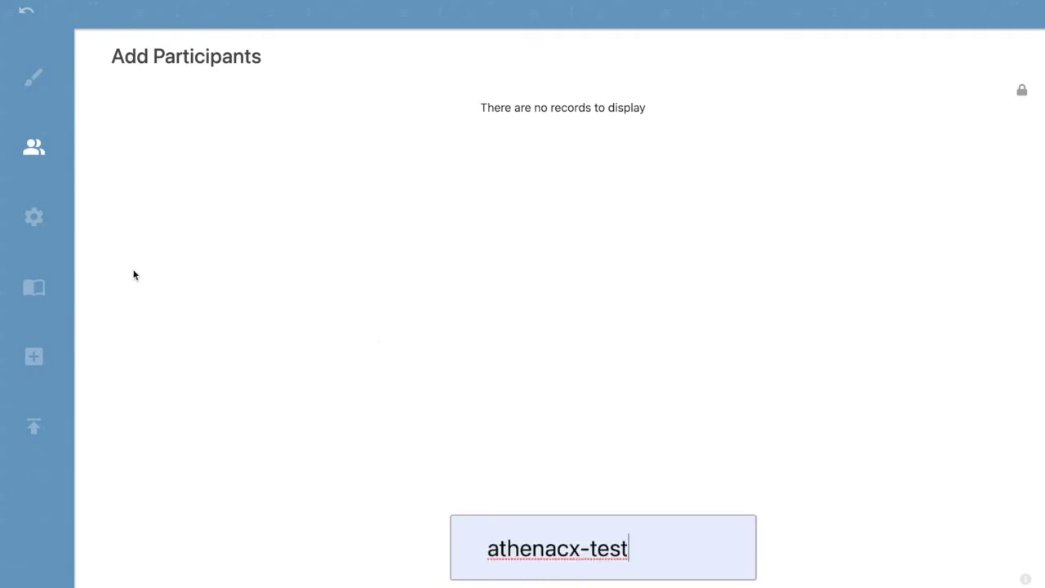
{"action": "key", "text": "Return"}
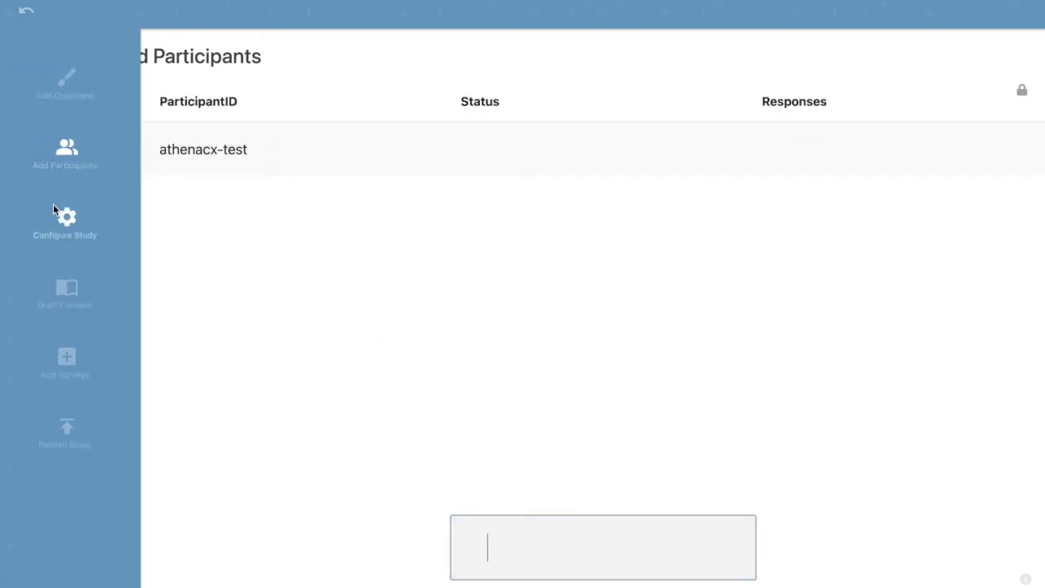
- Add a self-initiated survey to the study and title it "Self Initiated Survey"
{"action": "left_click", "coordinate": [63, 222]}
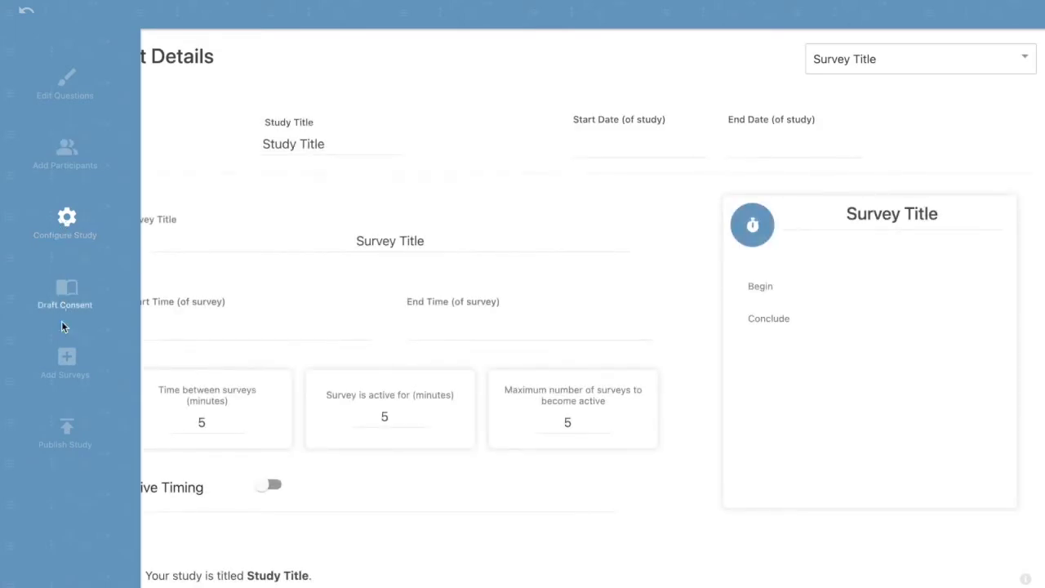
{"action": "left_click", "coordinate": [61, 369]}
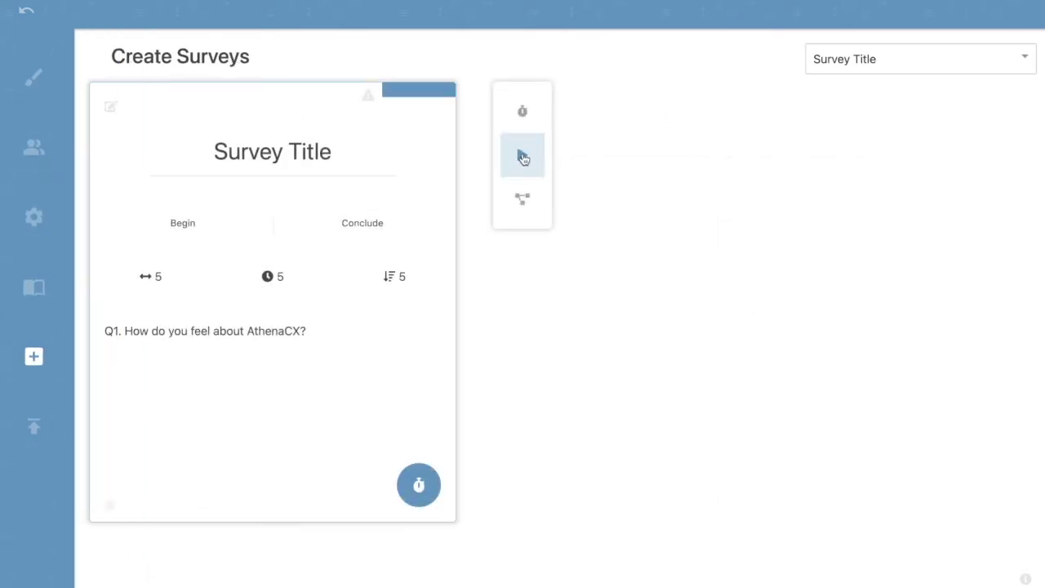
{"action": "left_click", "coordinate": [522, 157]}
{"action": "left_click", "coordinate": [603, 145]}
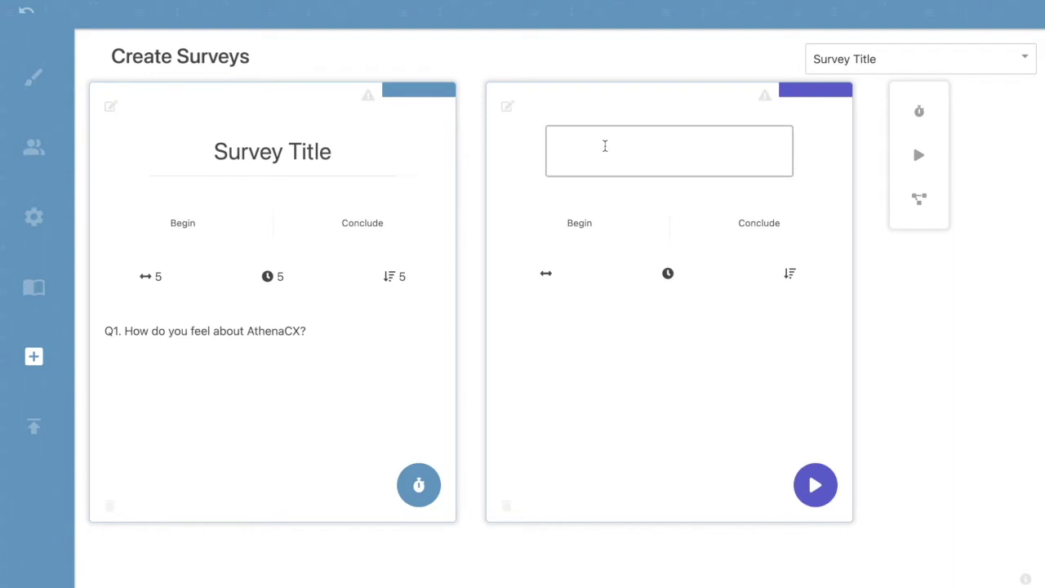
{"action": "type", "text": "Self Initiated Survey"}
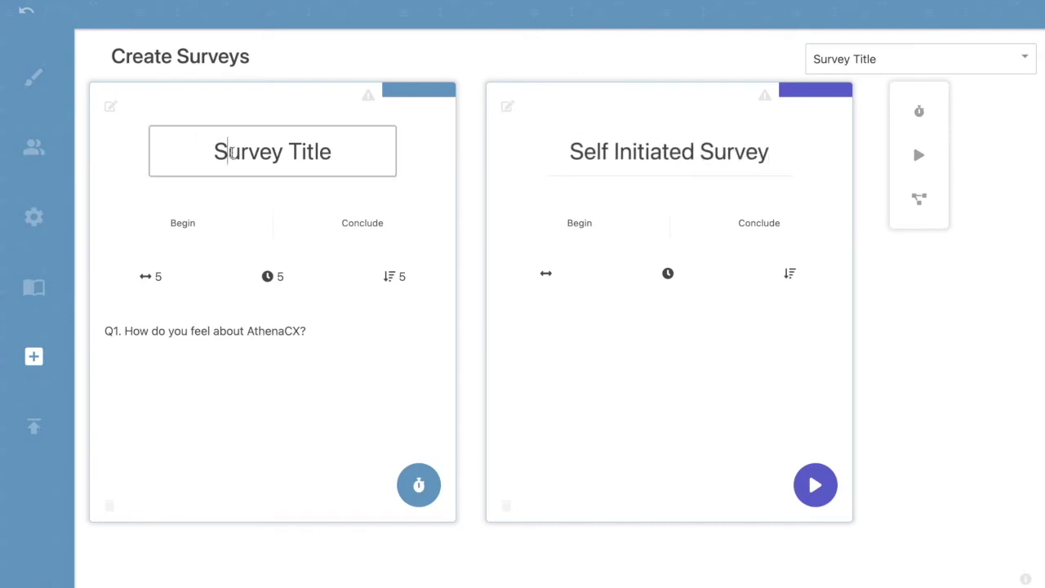
- Rename the study's original survey as "Time Based Survey"
{"action": "left_click", "coordinate": [232, 153]}
{"action": "type", "text": "Time Based Su"}
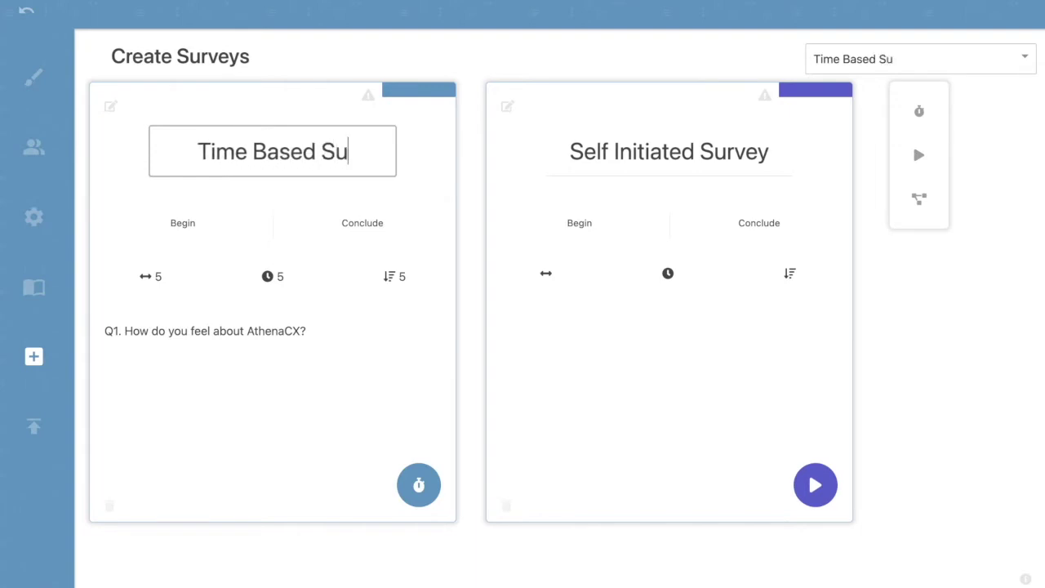
{"action": "type", "text": "rvey"}
{"action": "left_click", "coordinate": [593, 303]}
- Add a slider question to the Self Initiated Survey asking "How do you feel about AthenaCX?"
{"action": "left_click", "coordinate": [75, 92]}
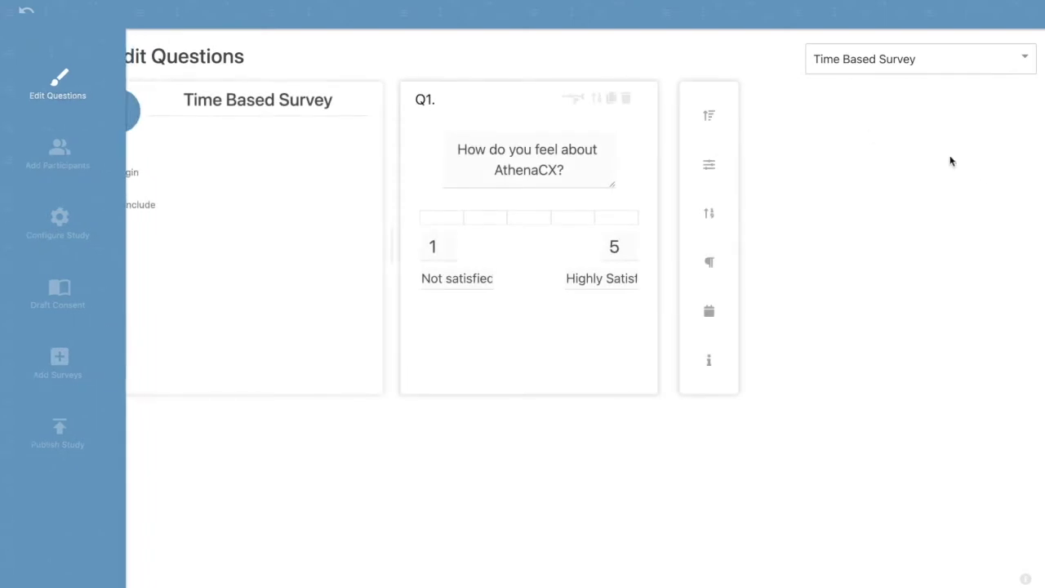
{"action": "left_click", "coordinate": [918, 59]}
{"action": "left_click", "coordinate": [903, 120]}
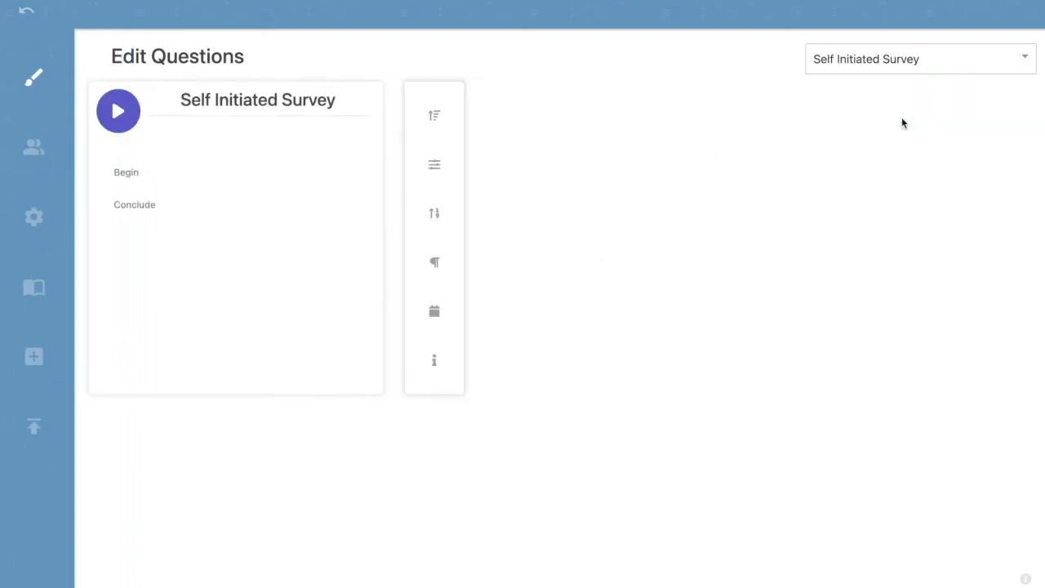
{"action": "left_click", "coordinate": [438, 163]}
{"action": "left_click", "coordinate": [501, 180]}
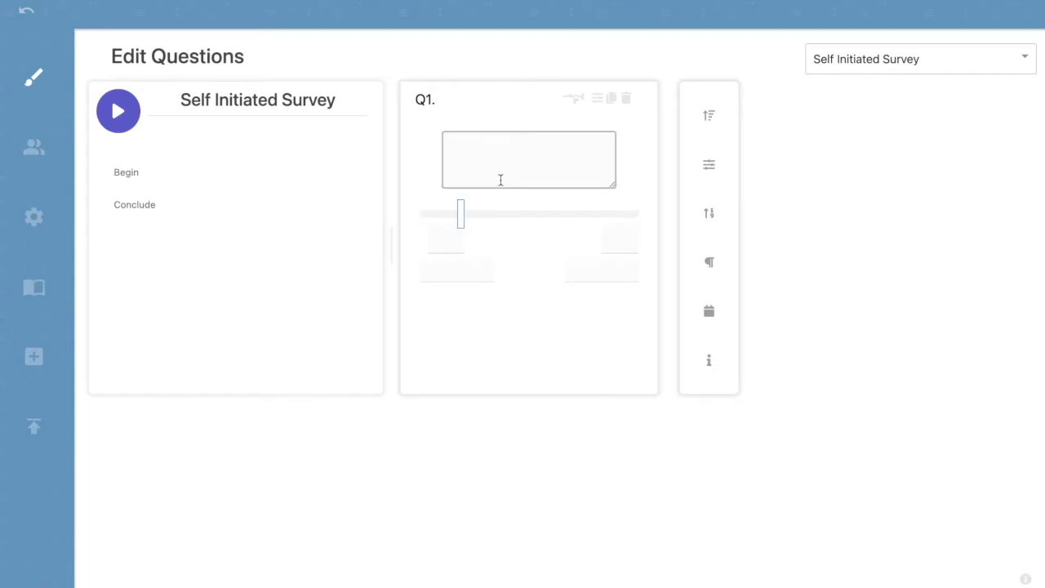
{"action": "type", "text": "How do you feel about AthenaCX?"}
- Set the slider's minimum to 0 and label its ends "Not Satisfied" and "Highly Satisfied"
{"action": "key", "text": "Tab"}
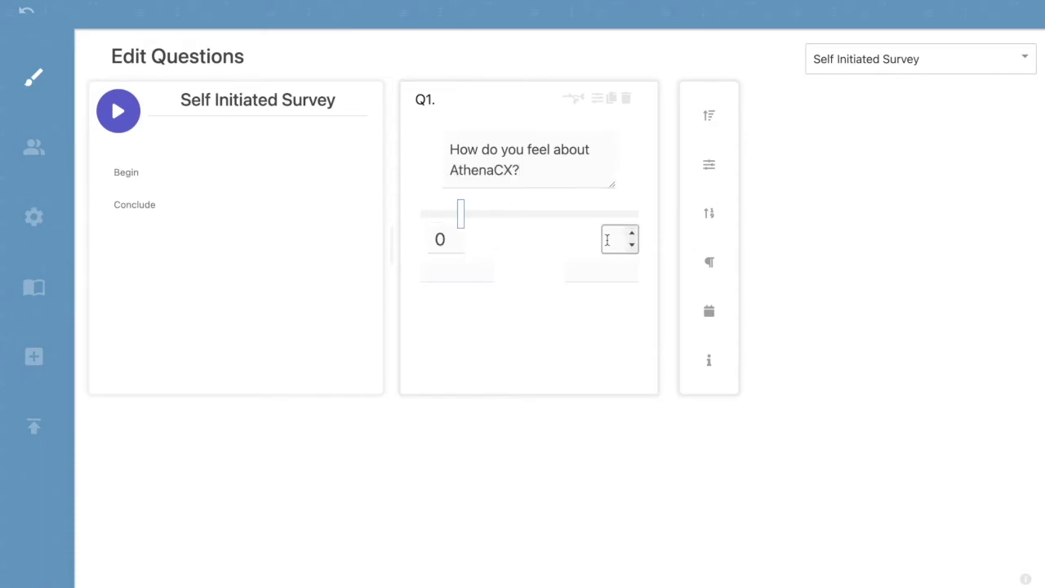
{"action": "left_click", "coordinate": [456, 272]}
{"action": "type", "text": "Not Satisfied"}
{"action": "left_click", "coordinate": [601, 271]}
{"action": "type", "text": "Very"}
{"action": "key", "text": "BackSpace"}
{"action": "key", "text": "BackSpace"}
{"action": "key", "text": "BackSpace"}
{"action": "key", "text": "BackSpace"}
{"action": "type", "text": "Highly Satisfied"}
- Configure the study to run from 2021-02-01 to 2021-02-28 and title it "AthenaCX"
{"action": "left_click", "coordinate": [65, 155]}
{"action": "left_click", "coordinate": [65, 224]}
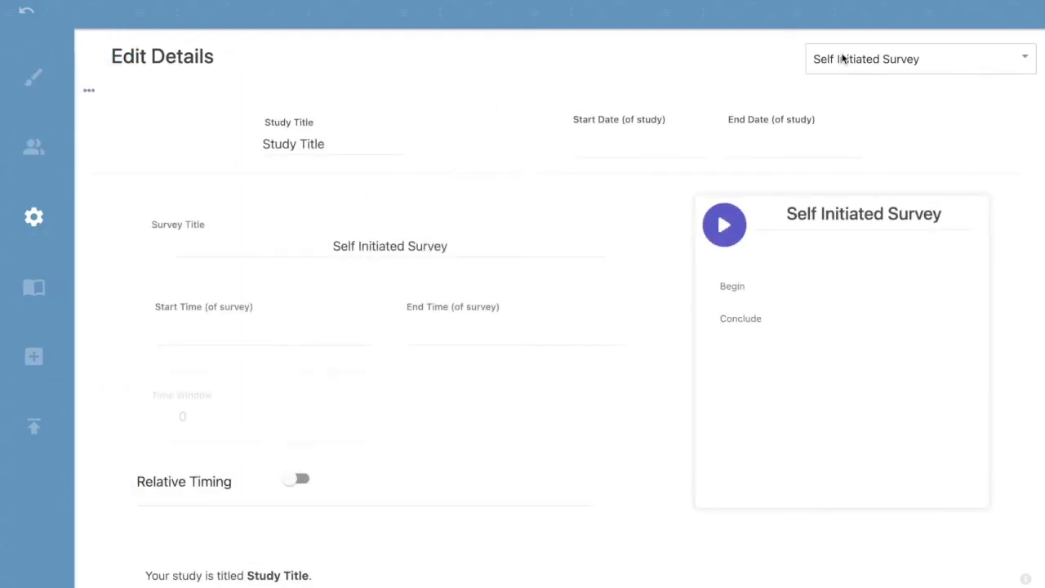
{"action": "left_click", "coordinate": [222, 337]}
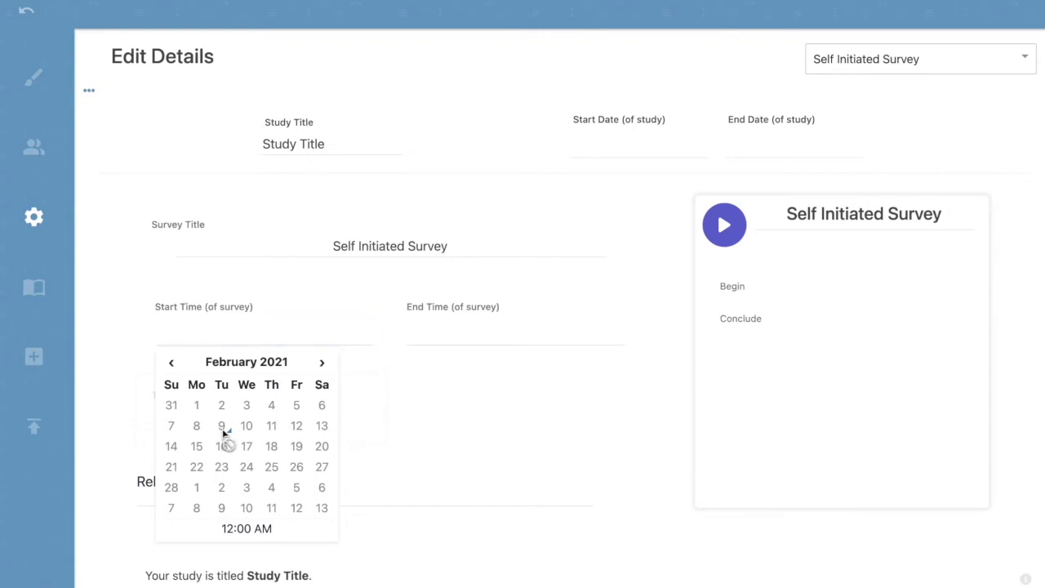
{"action": "left_click", "coordinate": [636, 155]}
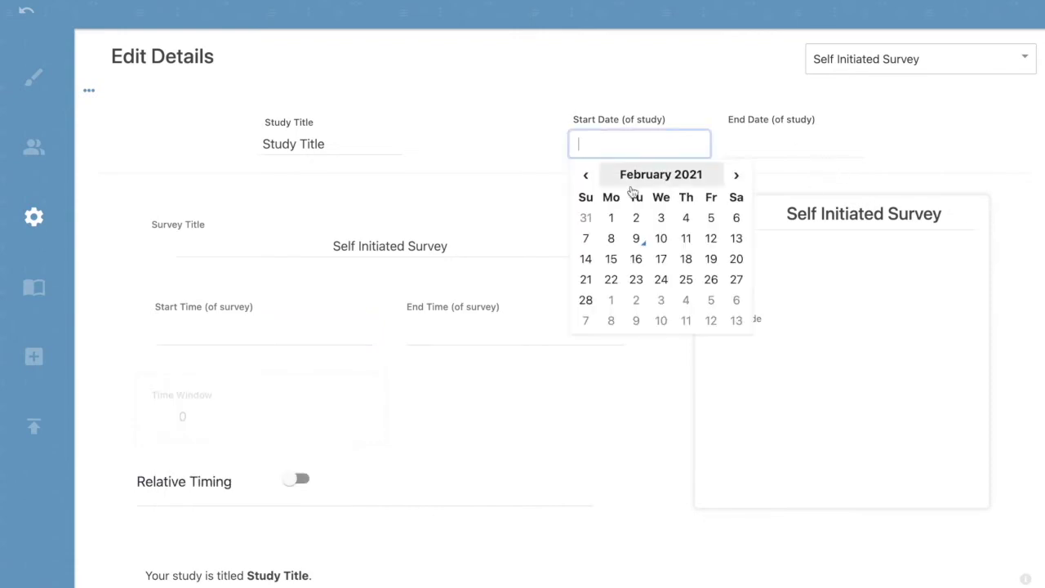
{"action": "left_click", "coordinate": [611, 219]}
{"action": "left_click", "coordinate": [789, 148]}
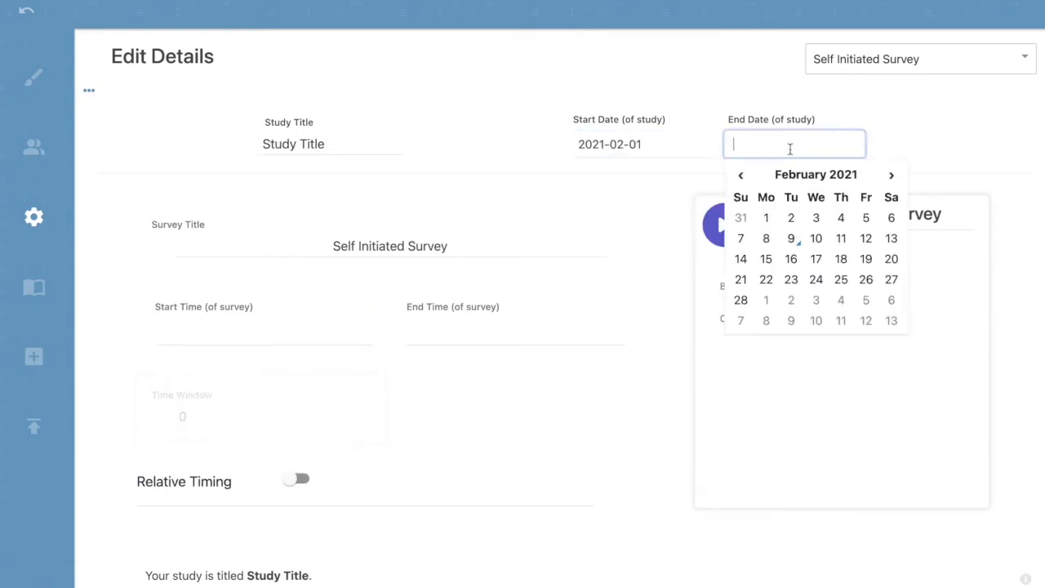
{"action": "left_click", "coordinate": [740, 301]}
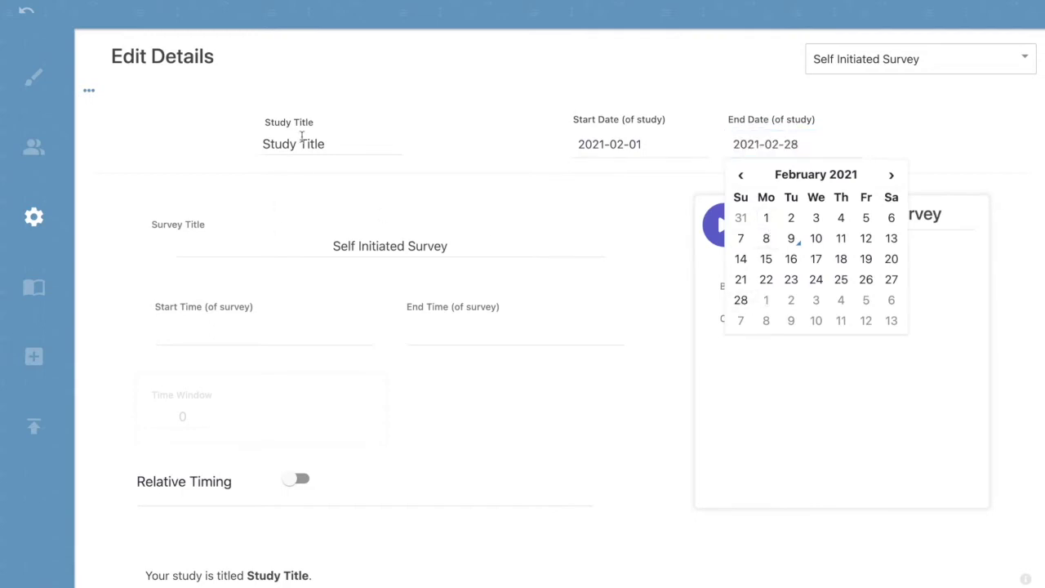
{"action": "triple_click", "coordinate": [304, 137]}
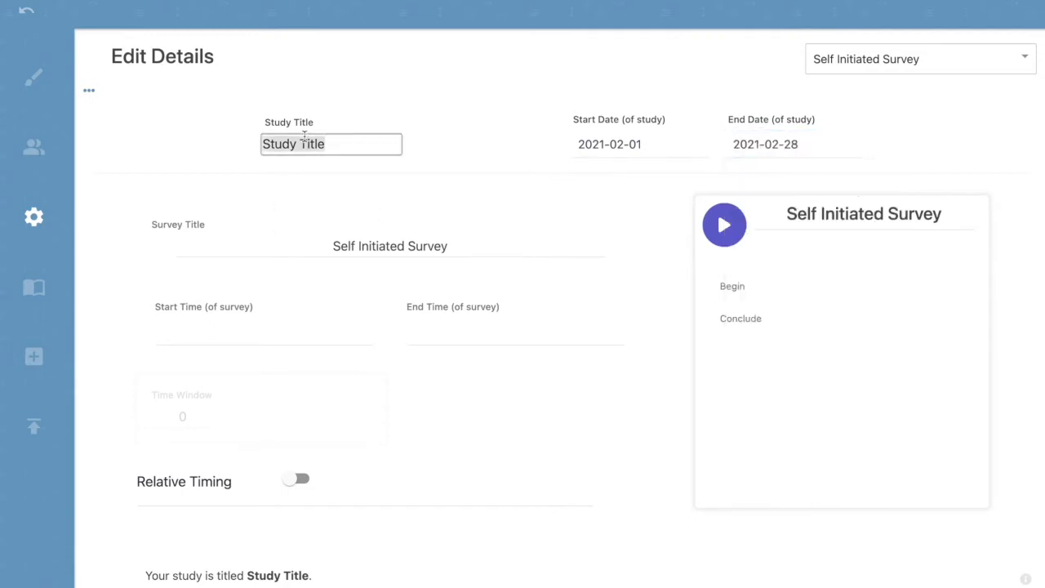
{"action": "type", "text": "AthenaCX"}
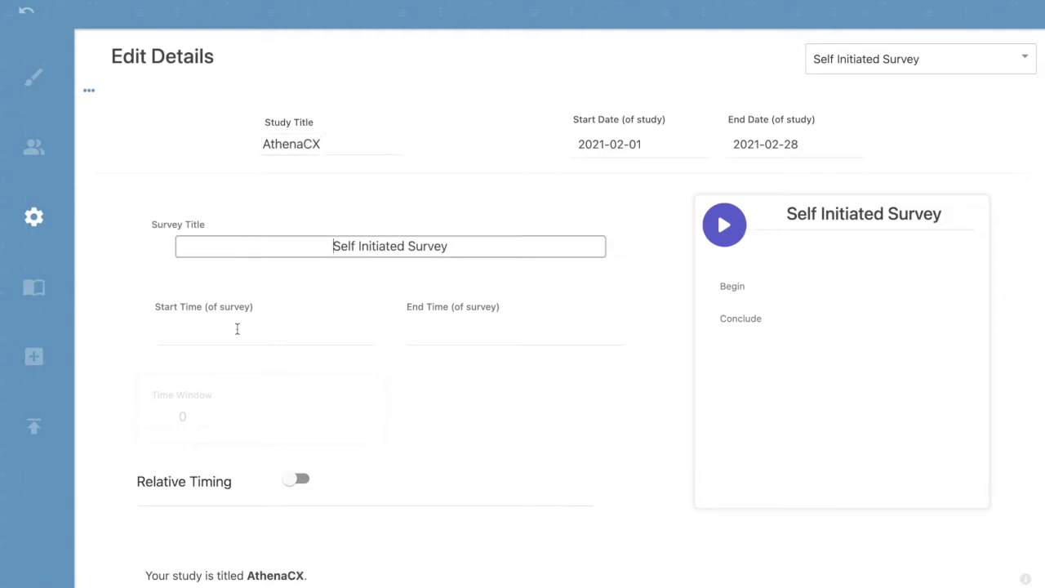
- Set the Self Initiated Survey to start on 02/02/2021 and end on 02/27/2021, both at 12:00 AM
{"action": "left_click", "coordinate": [236, 330]}
{"action": "left_click", "coordinate": [222, 406]}
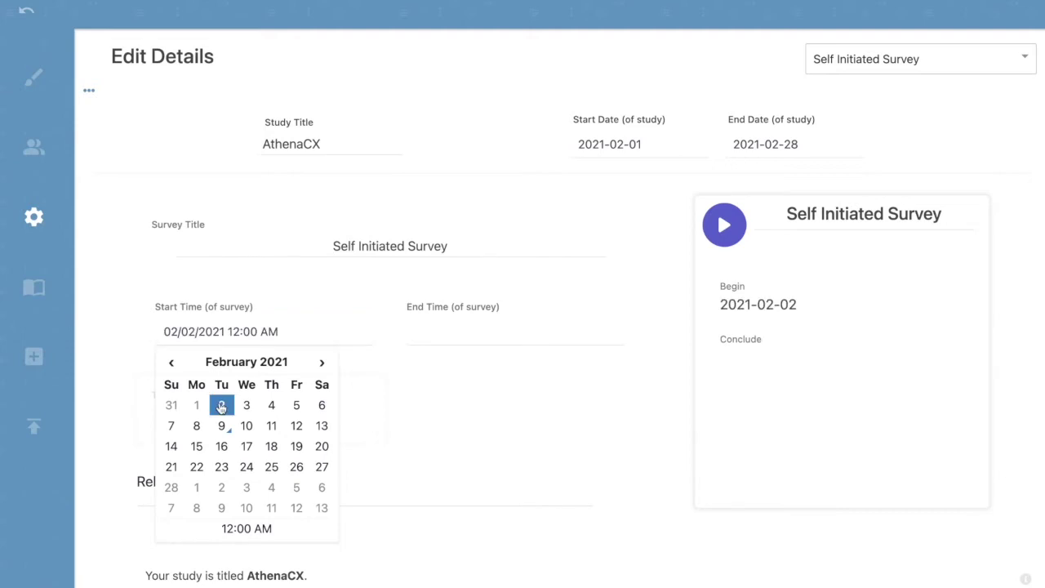
{"action": "left_click", "coordinate": [470, 336]}
{"action": "left_click", "coordinate": [575, 469]}
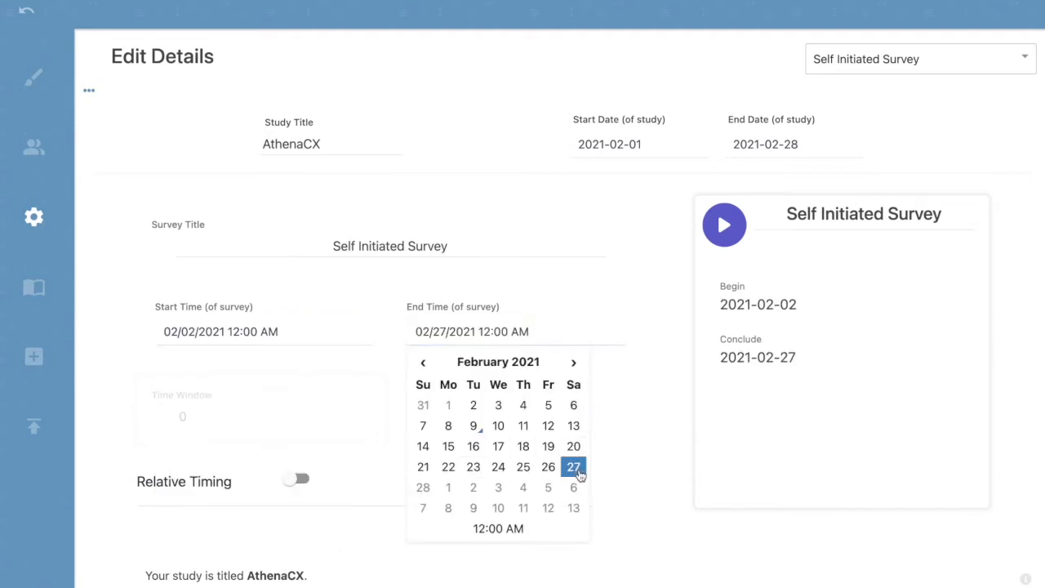
{"action": "left_click", "coordinate": [294, 406]}
{"action": "scroll", "coordinate": [299, 408], "scroll_direction": "down", "scroll_amount": 5}
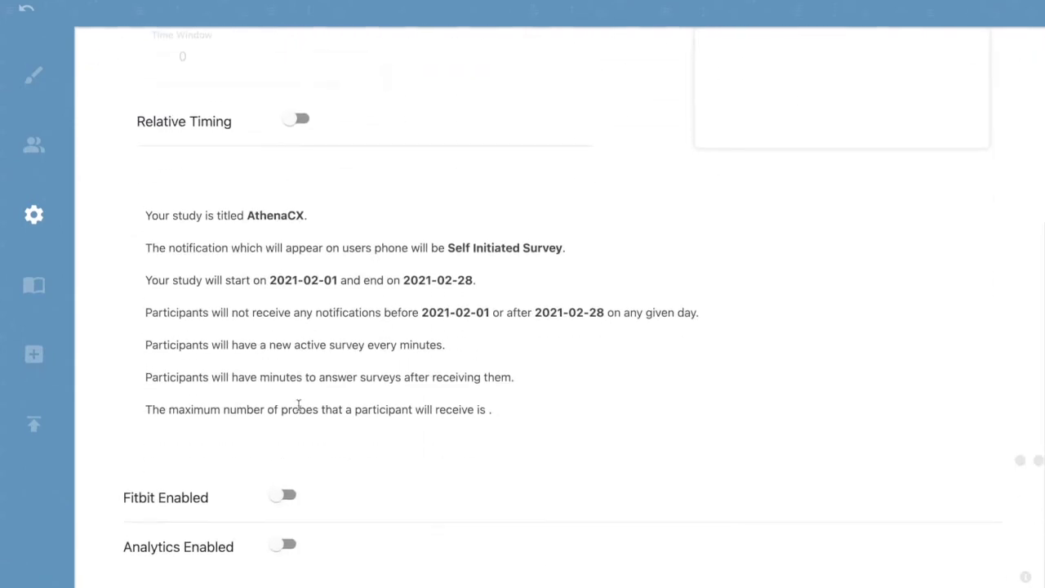
{"action": "left_click", "coordinate": [290, 498]}
{"action": "left_click", "coordinate": [290, 498]}
{"action": "scroll", "coordinate": [229, 305], "scroll_direction": "up", "scroll_amount": 3}
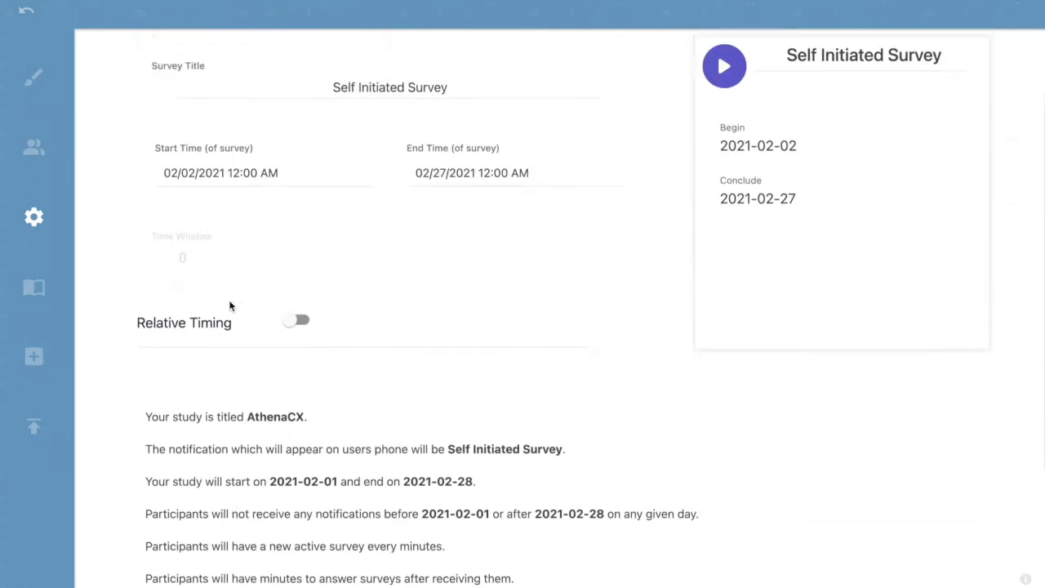
{"action": "scroll", "coordinate": [230, 305], "scroll_direction": "up", "scroll_amount": 3}
- Switch to the Time Based Survey's details and set the time between surveys to 1 minute
{"action": "left_click", "coordinate": [861, 59]}
{"action": "left_click", "coordinate": [853, 95]}
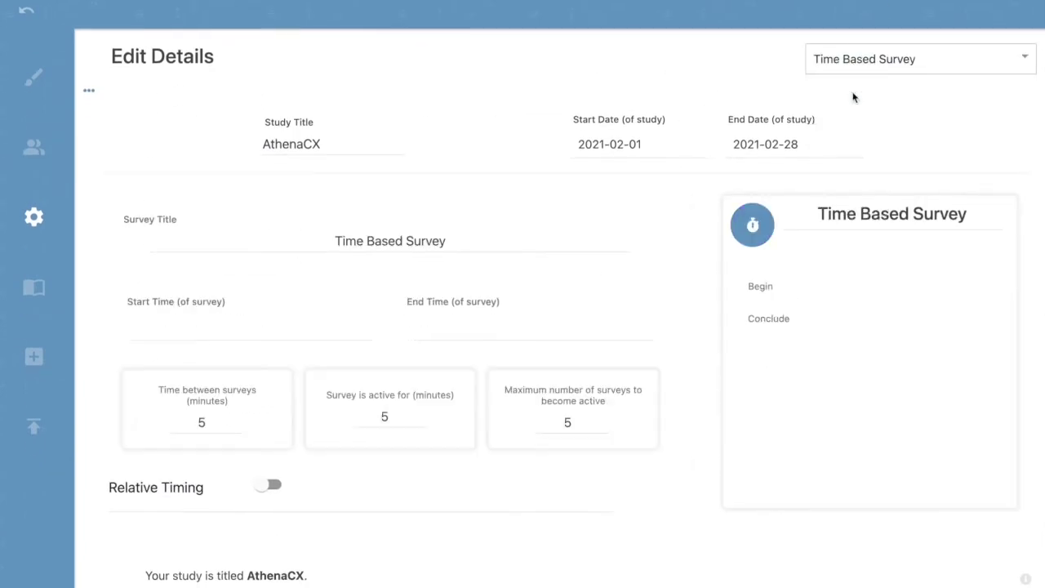
{"action": "left_click", "coordinate": [234, 424]}
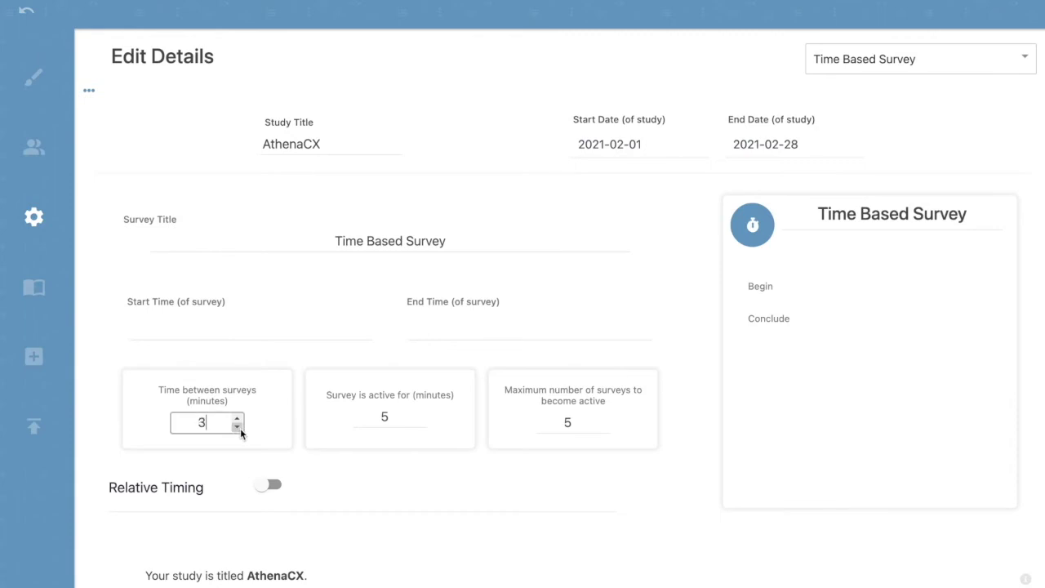
- Set the Time Based Survey to run from 02/02/2021 12:00 AM to 02/27/2021 12:00 AM
{"action": "left_click", "coordinate": [229, 324]}
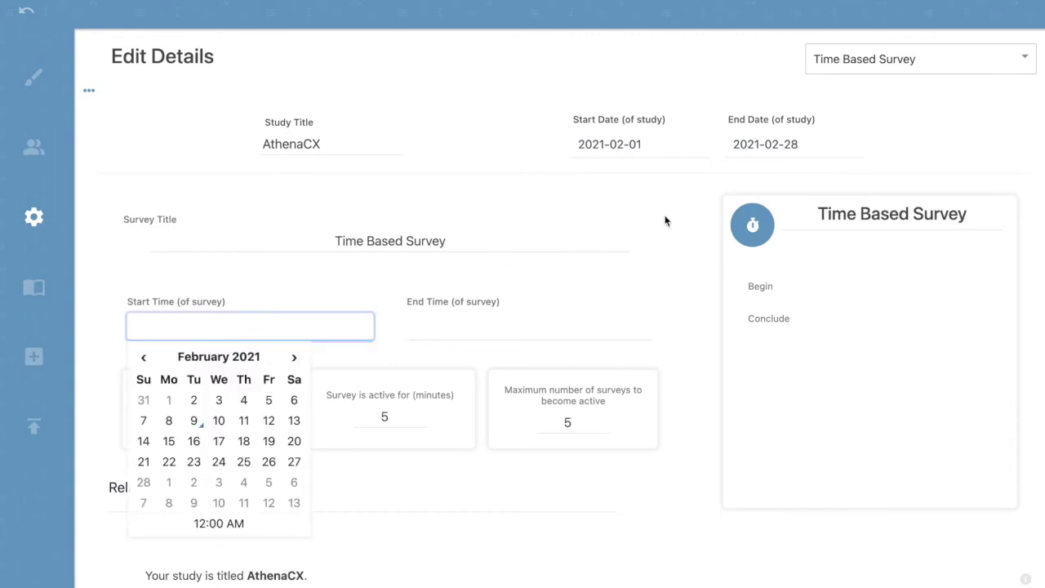
{"action": "left_click", "coordinate": [194, 399]}
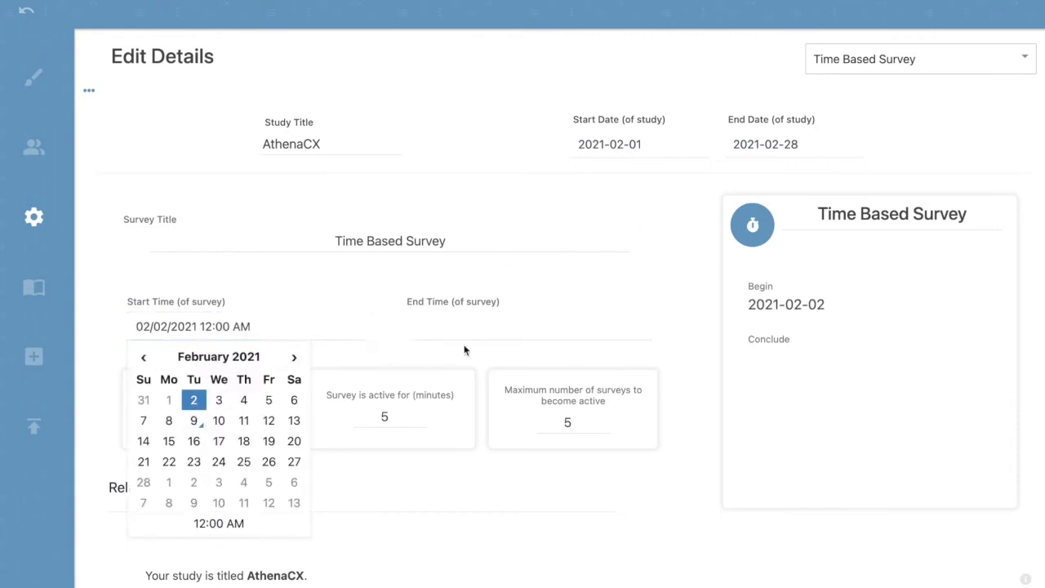
{"action": "left_click", "coordinate": [477, 327]}
{"action": "left_click", "coordinate": [574, 463]}
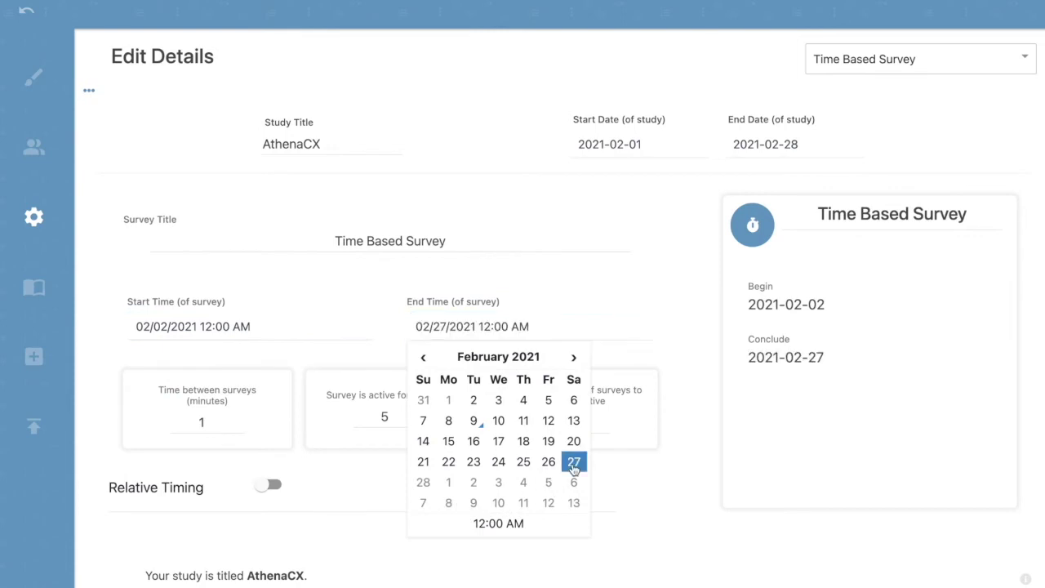
{"action": "left_click", "coordinate": [343, 502]}
{"action": "scroll", "coordinate": [347, 504], "scroll_direction": "down", "scroll_amount": 5}
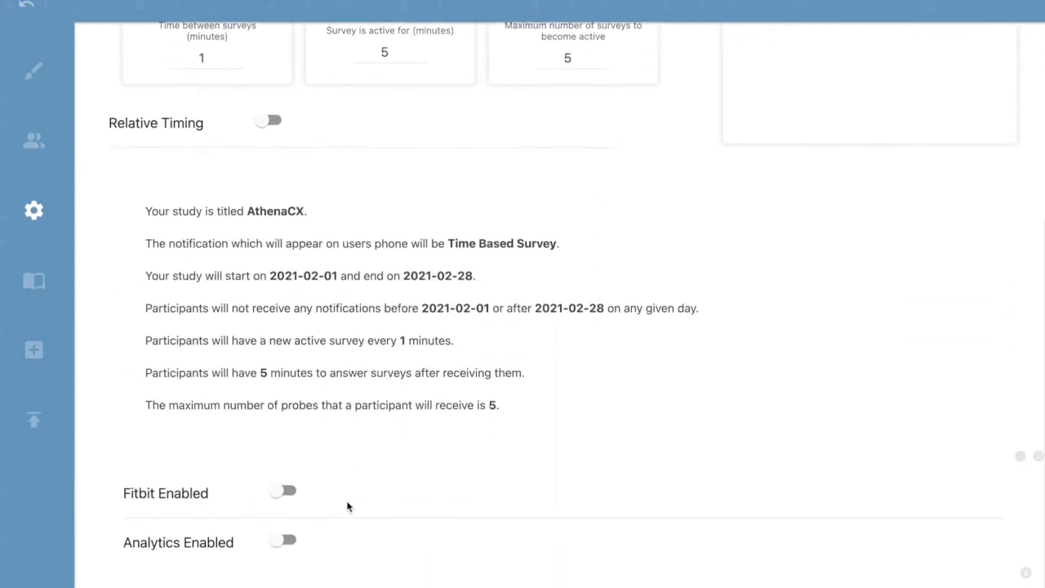
{"action": "left_click", "coordinate": [287, 502]}
{"action": "left_click", "coordinate": [287, 503]}
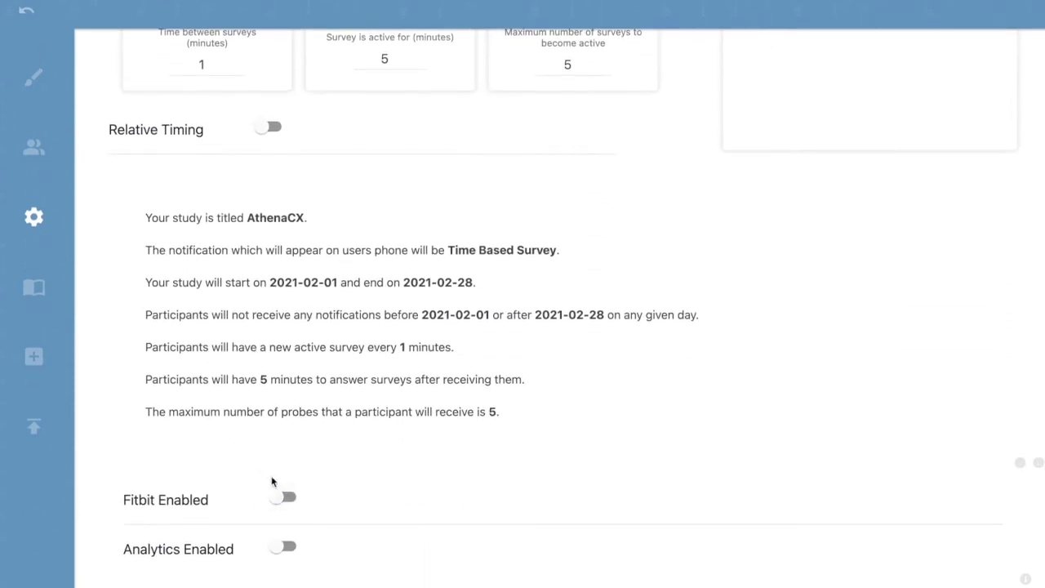
{"action": "scroll", "coordinate": [187, 326], "scroll_direction": "up", "scroll_amount": 5}
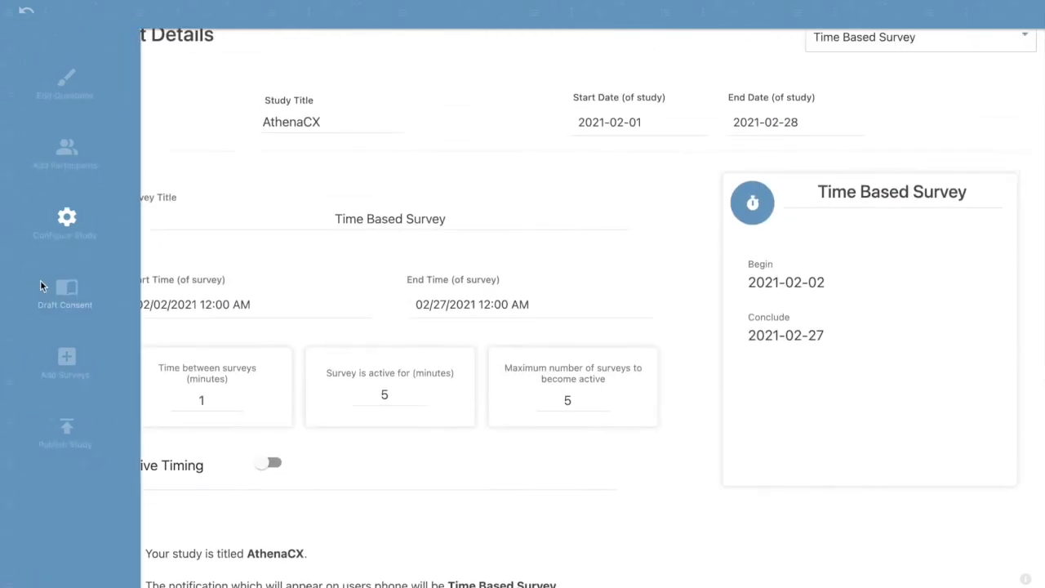
- Look over the consent draft and the survey overview, and publish the study
{"action": "left_click", "coordinate": [67, 298]}
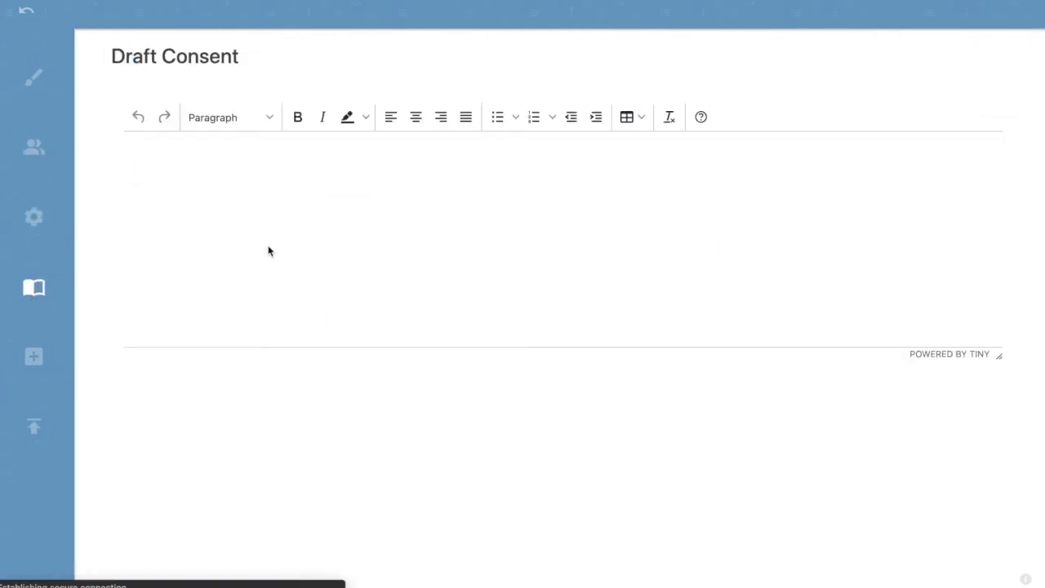
{"action": "mouse_move", "coordinate": [40, 414]}
{"action": "left_click", "coordinate": [66, 368]}
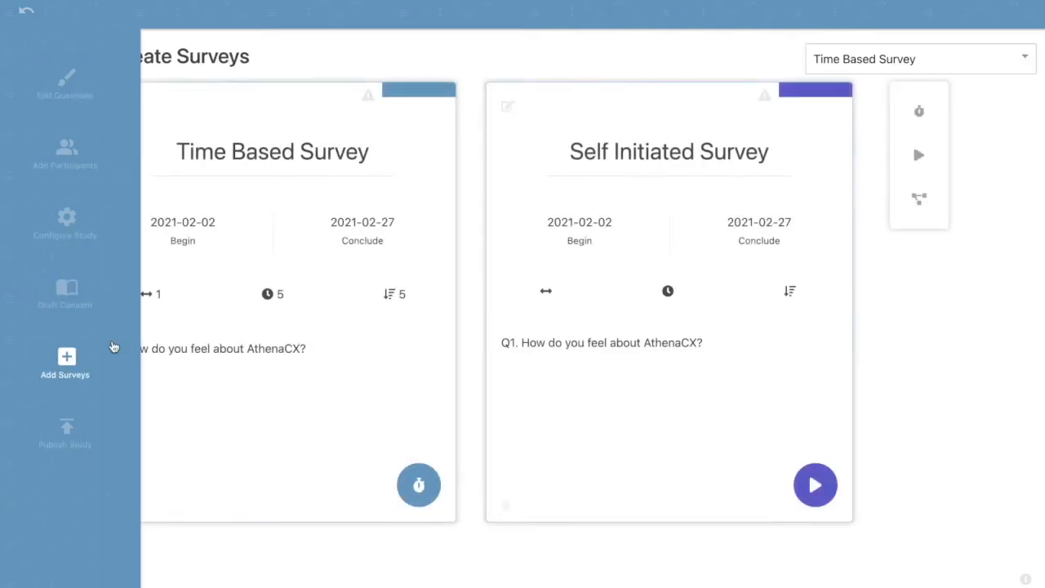
{"action": "left_click", "coordinate": [67, 433]}
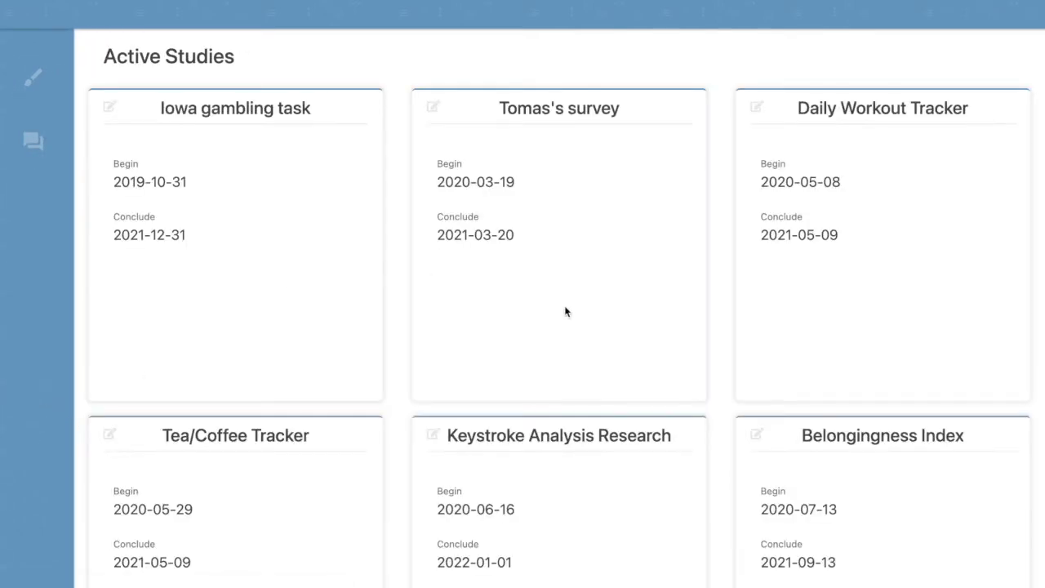
{"action": "scroll", "coordinate": [564, 311], "scroll_direction": "down", "scroll_amount": 20}
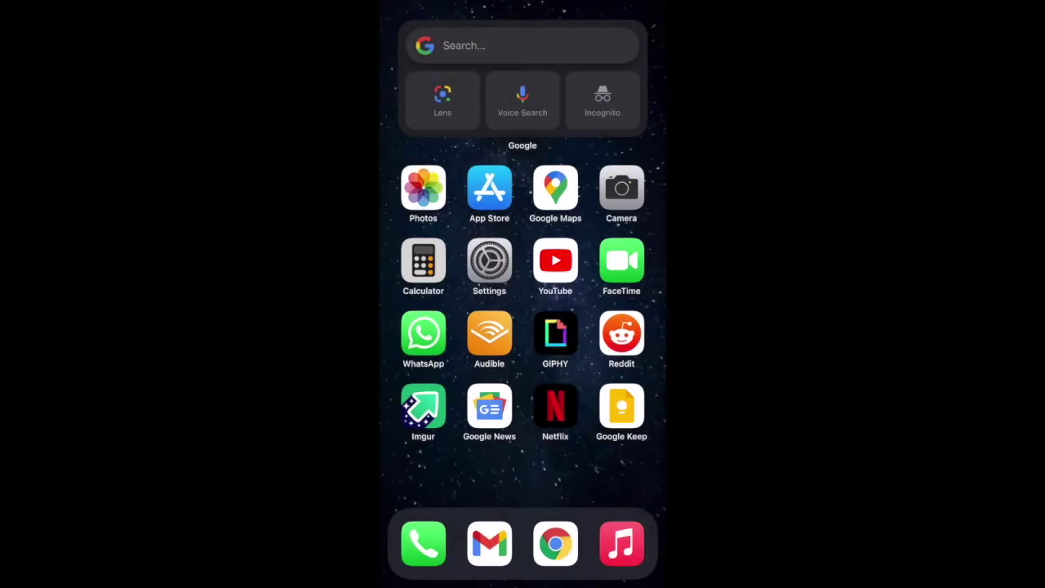
- Switch to the App Store on the phone and search for "athenacx"
{"action": "left_click", "coordinate": [488, 187]}
{"action": "left_click", "coordinate": [523, 78]}
{"action": "type", "text": "athen"}
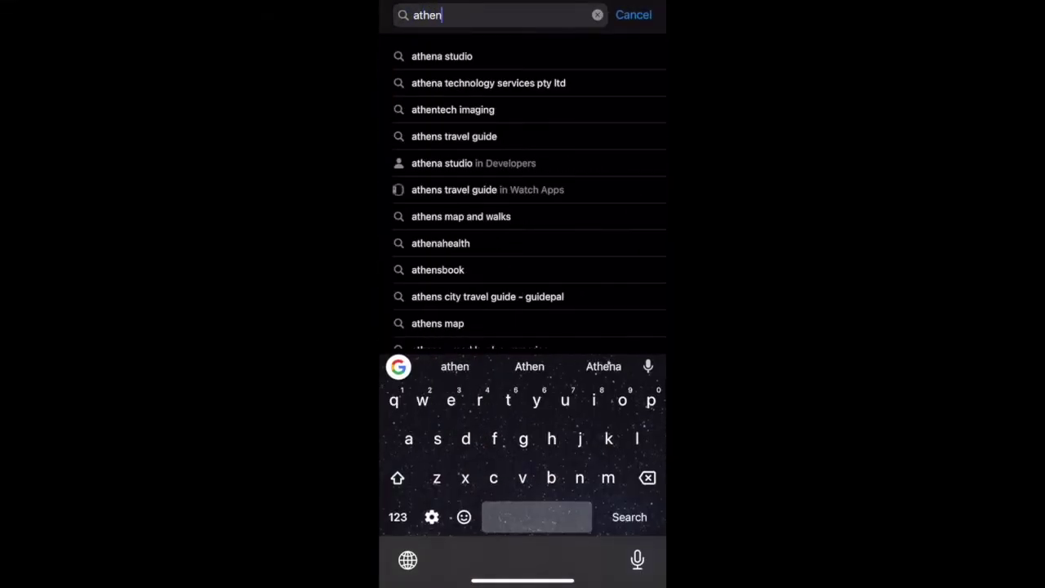
{"action": "type", "text": "acx"}
{"action": "key", "text": "Return"}
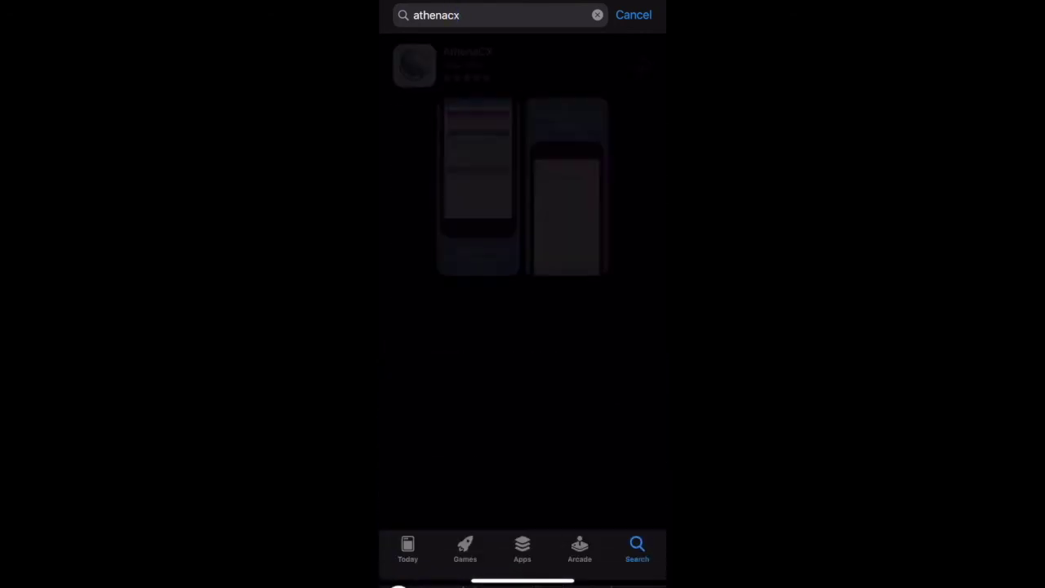
- Get the AthenaCX app from its store listing and launch it
{"action": "left_click", "coordinate": [468, 57]}
{"action": "left_click", "coordinate": [497, 99]}
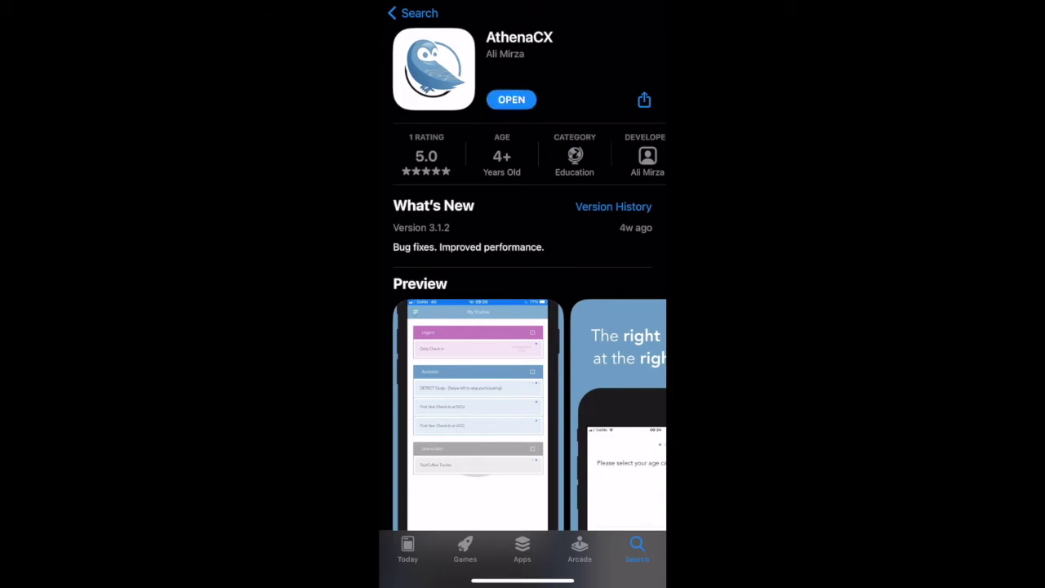
{"action": "left_click", "coordinate": [511, 98]}
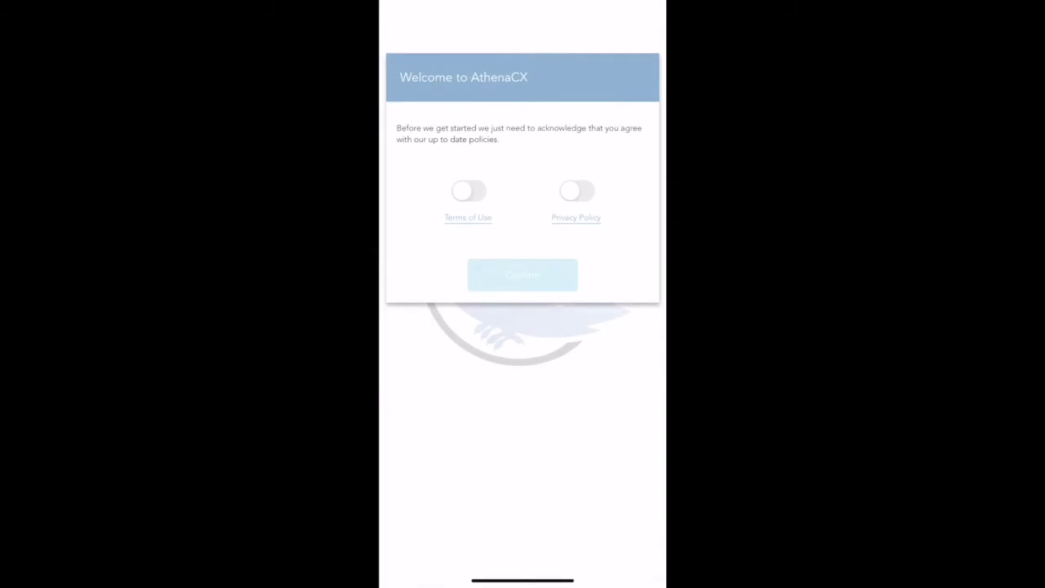
- Read through AthenaCX's Terms of Use and accept them
{"action": "left_click", "coordinate": [468, 217]}
{"action": "scroll", "coordinate": [522, 282], "scroll_direction": "down", "scroll_amount": 15}
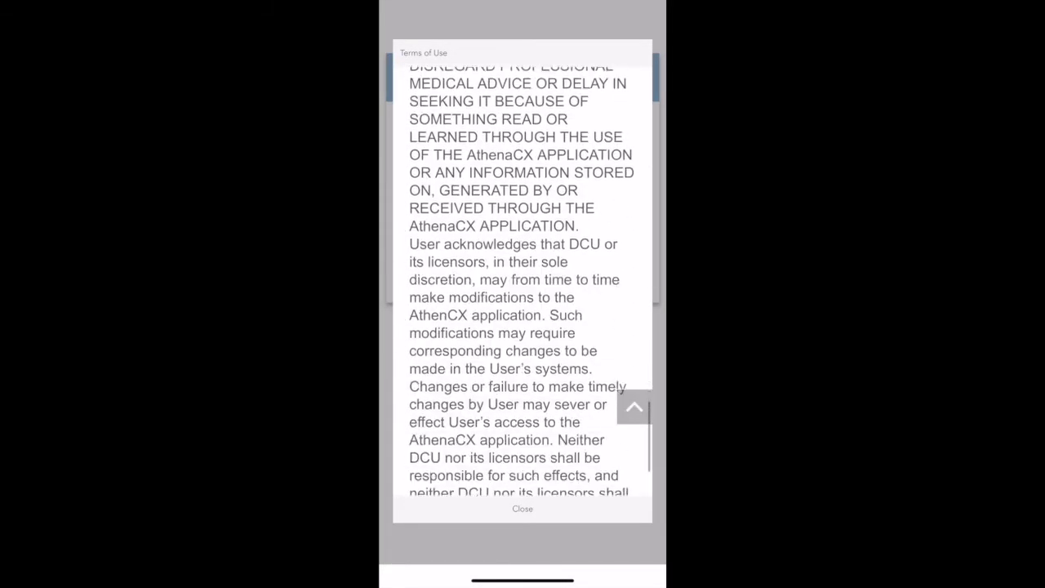
{"action": "left_click", "coordinate": [523, 508]}
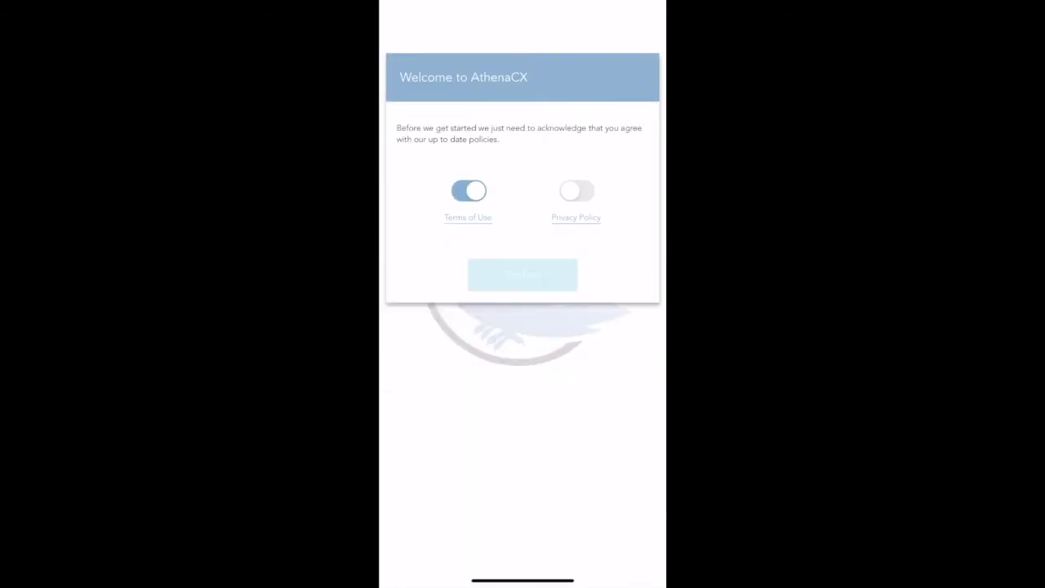
- Read through and accept the Privacy Policy, and confirm the agreement to both policies
{"action": "left_click", "coordinate": [577, 191]}
{"action": "scroll", "coordinate": [522, 282], "scroll_direction": "down", "scroll_amount": 10}
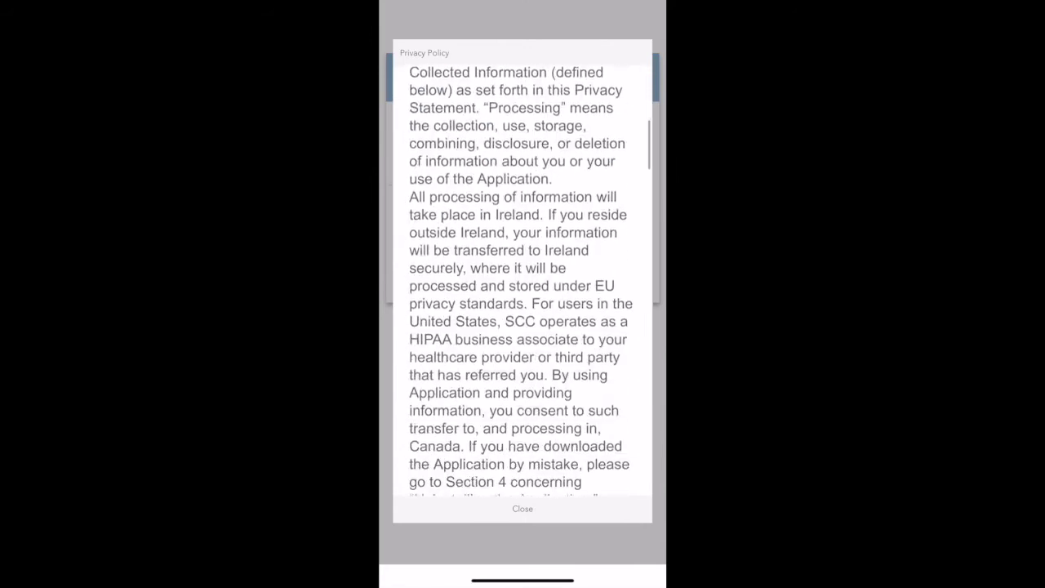
{"action": "scroll", "coordinate": [522, 281], "scroll_direction": "down", "scroll_amount": 15}
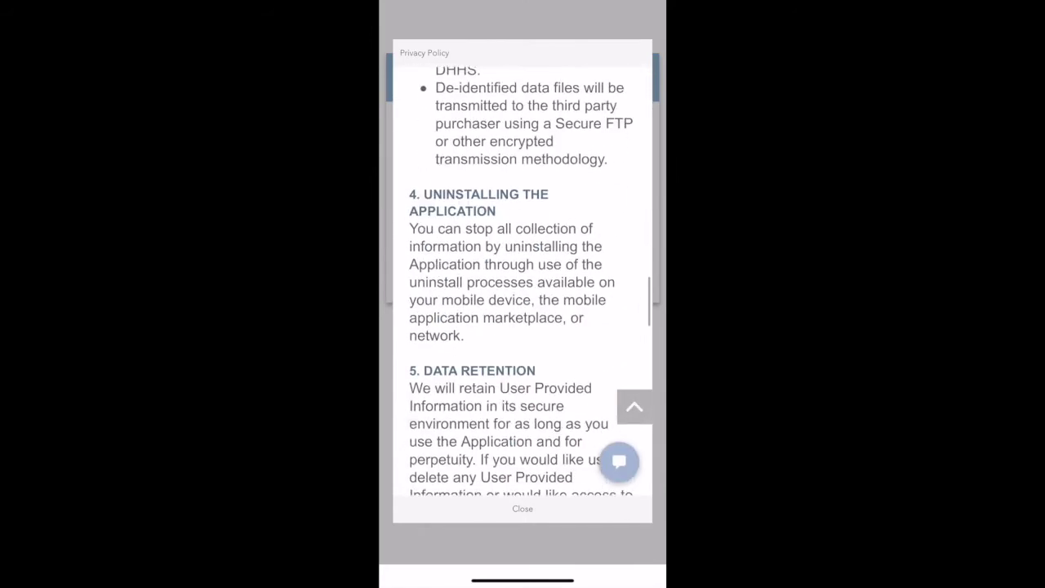
{"action": "left_click", "coordinate": [522, 508]}
{"action": "left_click", "coordinate": [522, 273]}
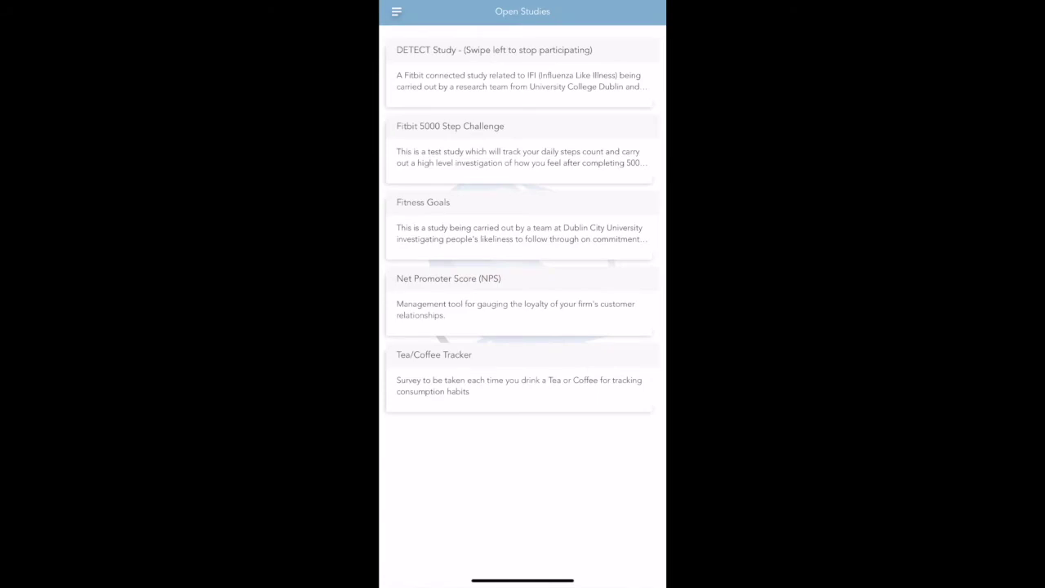
- Look at the My Studies page and open the login for joining a closed study
{"action": "left_click", "coordinate": [396, 11]}
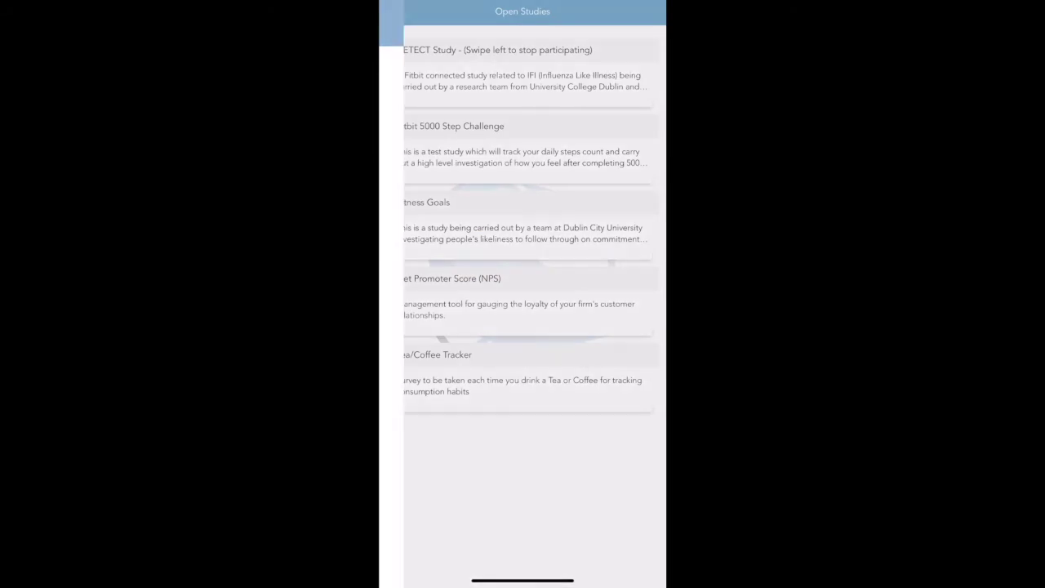
{"action": "left_click", "coordinate": [437, 70]}
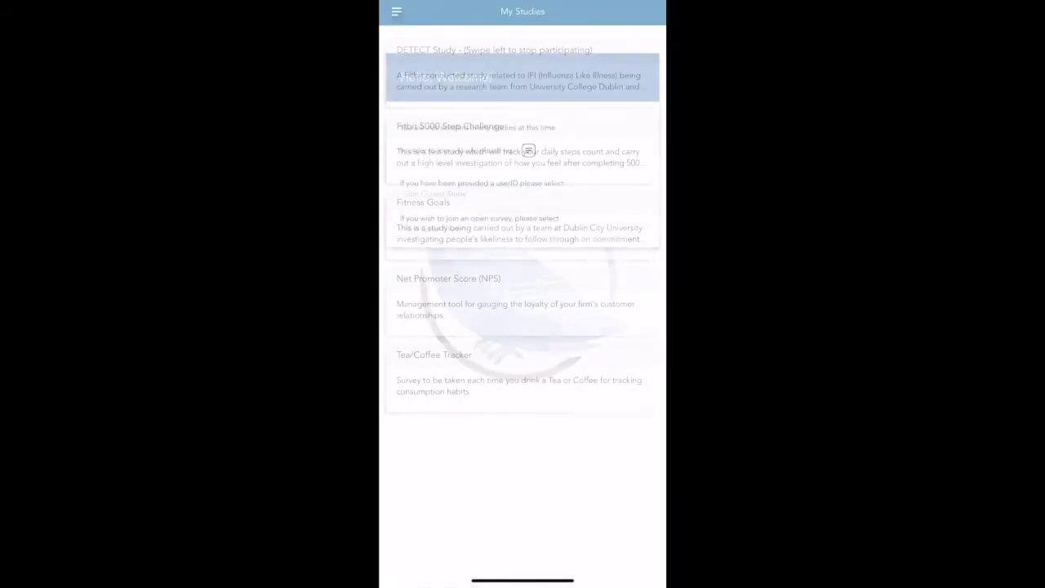
{"action": "left_click", "coordinate": [396, 12]}
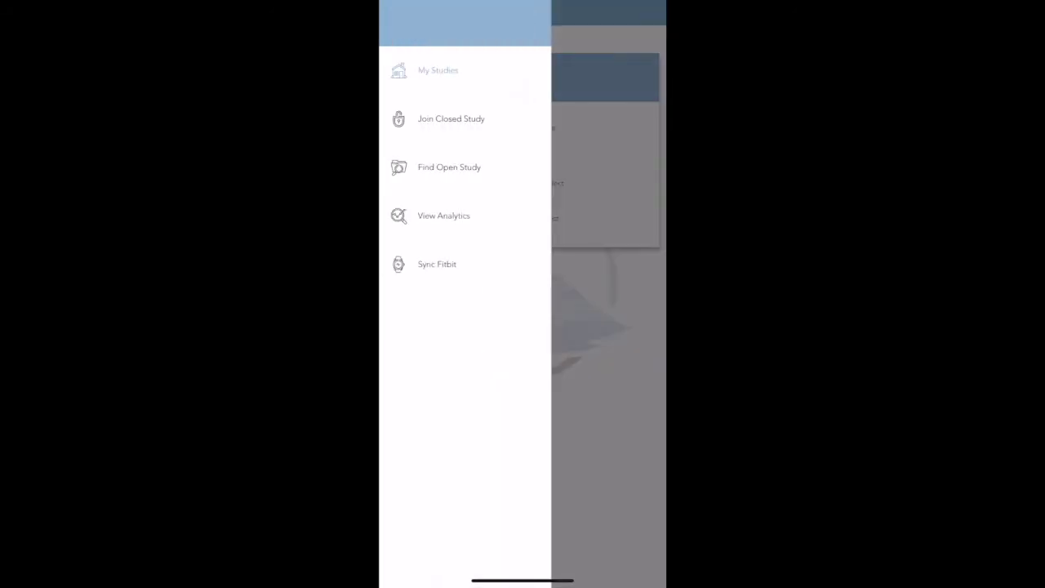
{"action": "left_click", "coordinate": [443, 117]}
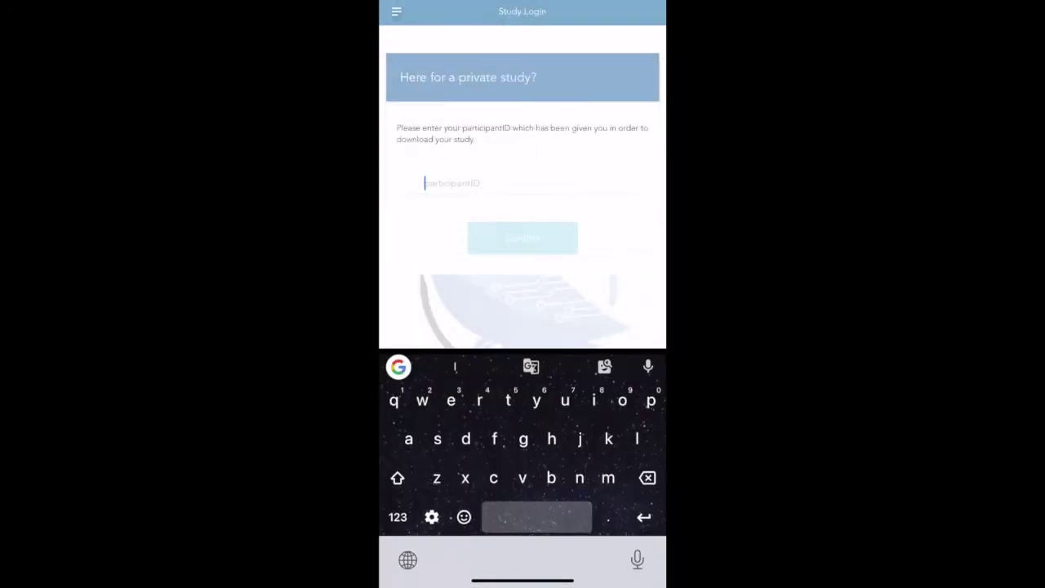
- Enter the participant ID for the private study and confirm it to download the study
{"action": "type", "text": "athen"}
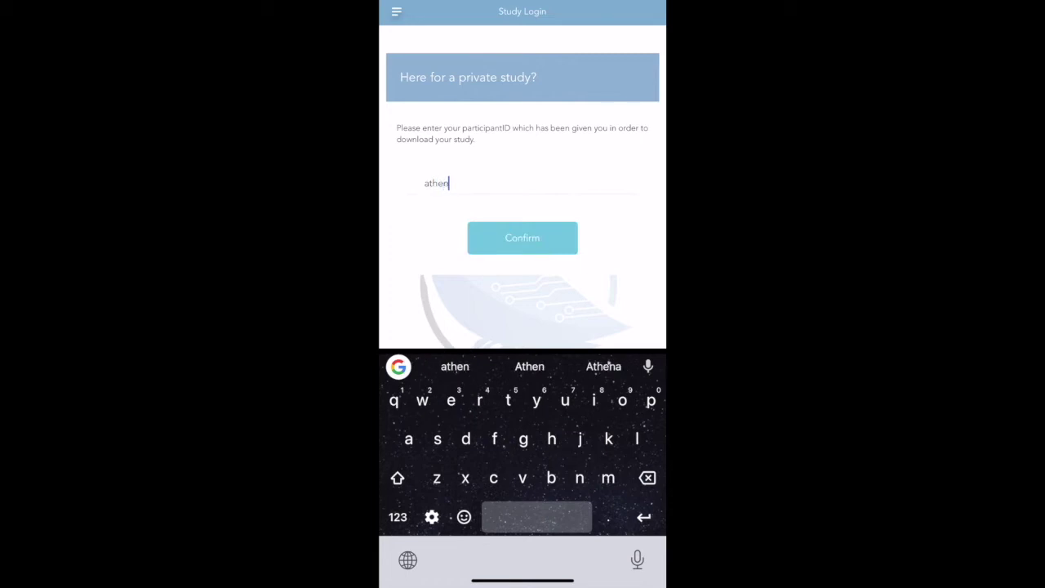
{"action": "type", "text": "acx"}
{"action": "left_click", "coordinate": [398, 517]}
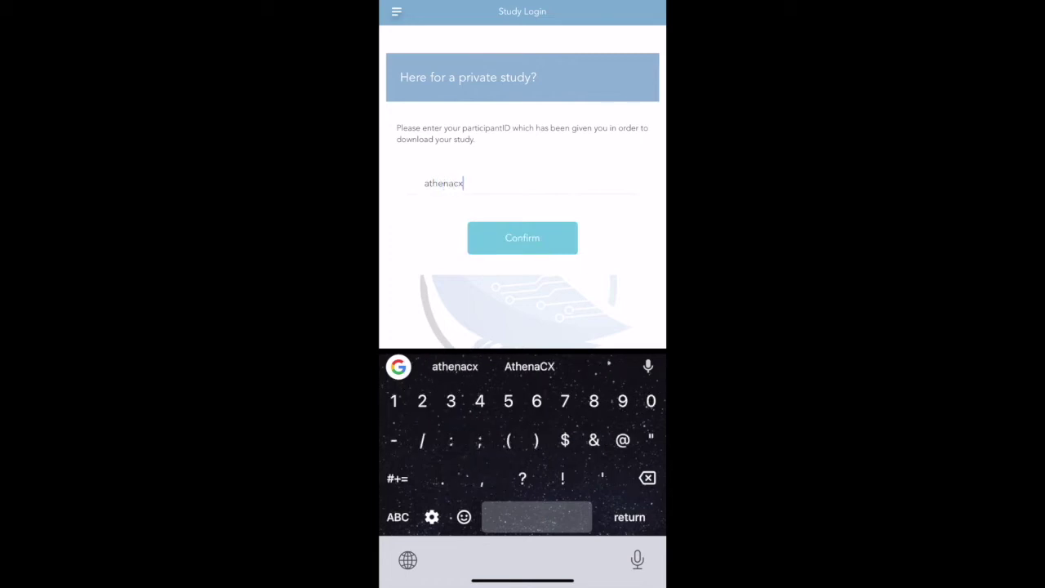
{"action": "type", "text": "-test"}
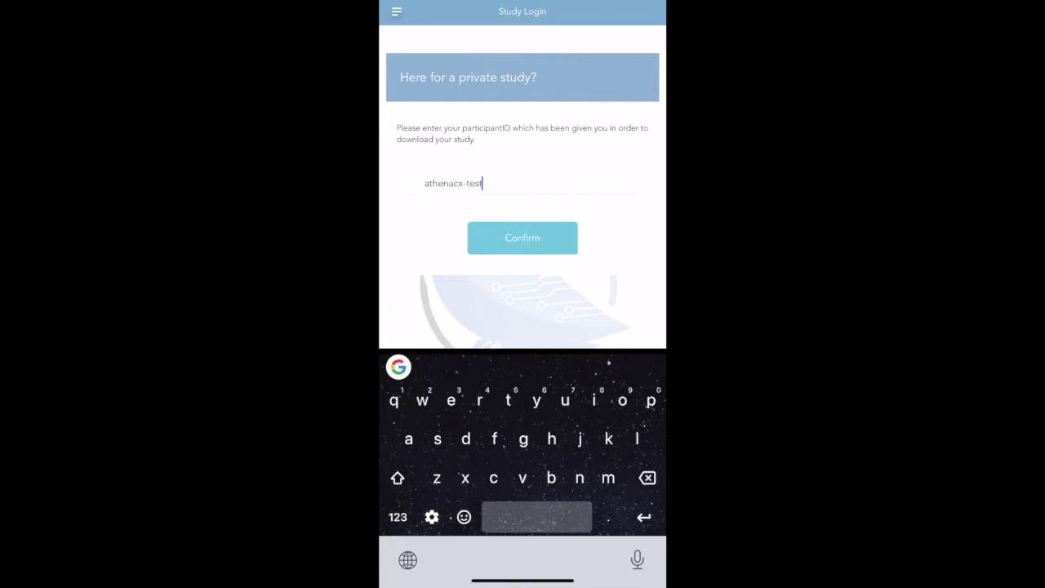
{"action": "key", "text": "Return"}
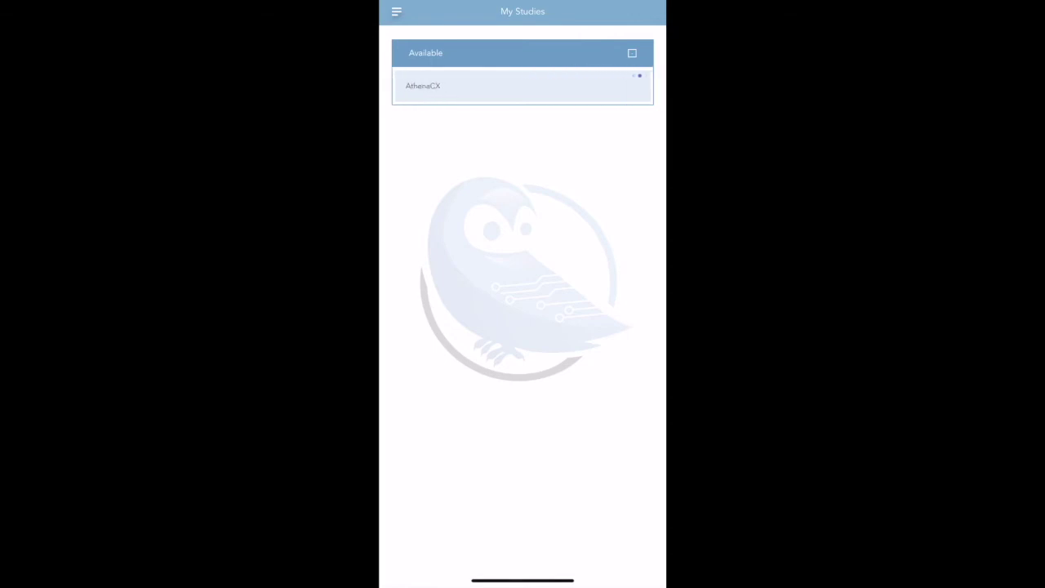
- Answer the AthenaCX satisfaction slider question, review the response to raise it to Highly Satisfied, and submit the survey
{"action": "left_click_drag", "start_coordinate": [408, 278], "coordinate": [555, 278]}
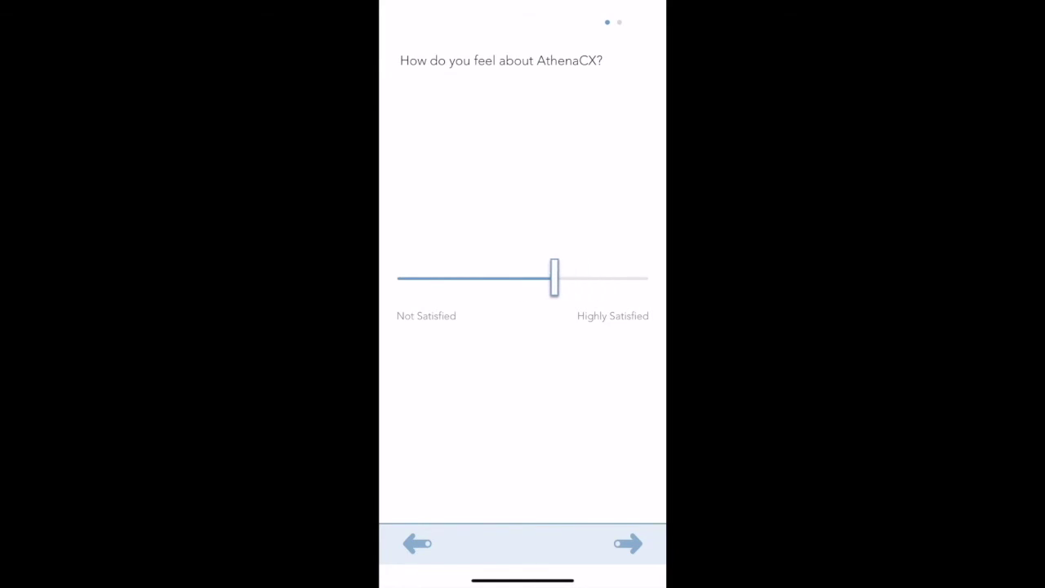
{"action": "left_click", "coordinate": [628, 544]}
{"action": "left_click", "coordinate": [457, 499]}
{"action": "left_click_drag", "start_coordinate": [556, 278], "coordinate": [644, 279]}
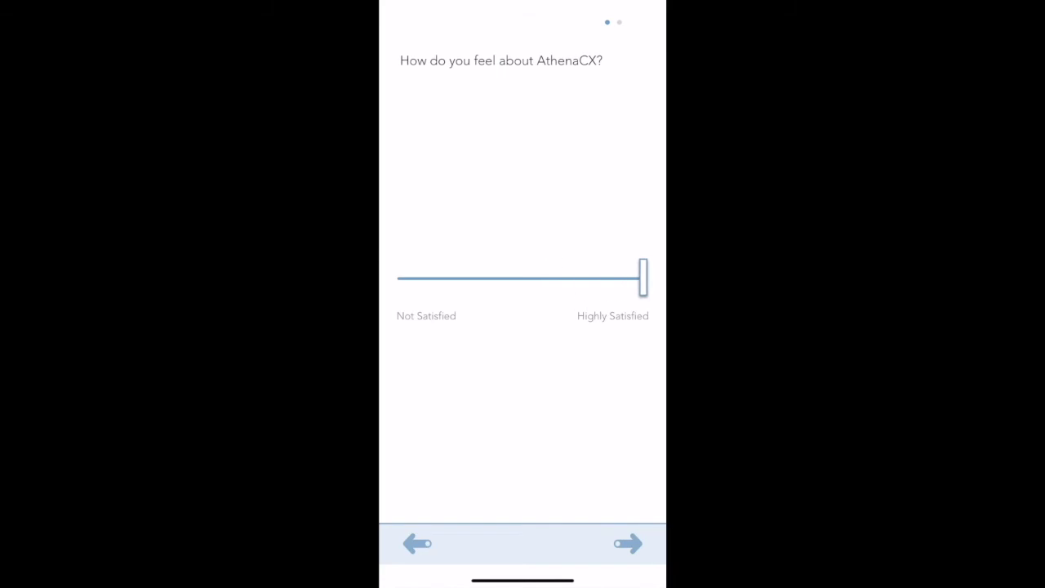
{"action": "left_click", "coordinate": [628, 543]}
{"action": "left_click", "coordinate": [587, 498]}
{"action": "left_click", "coordinate": [523, 307]}
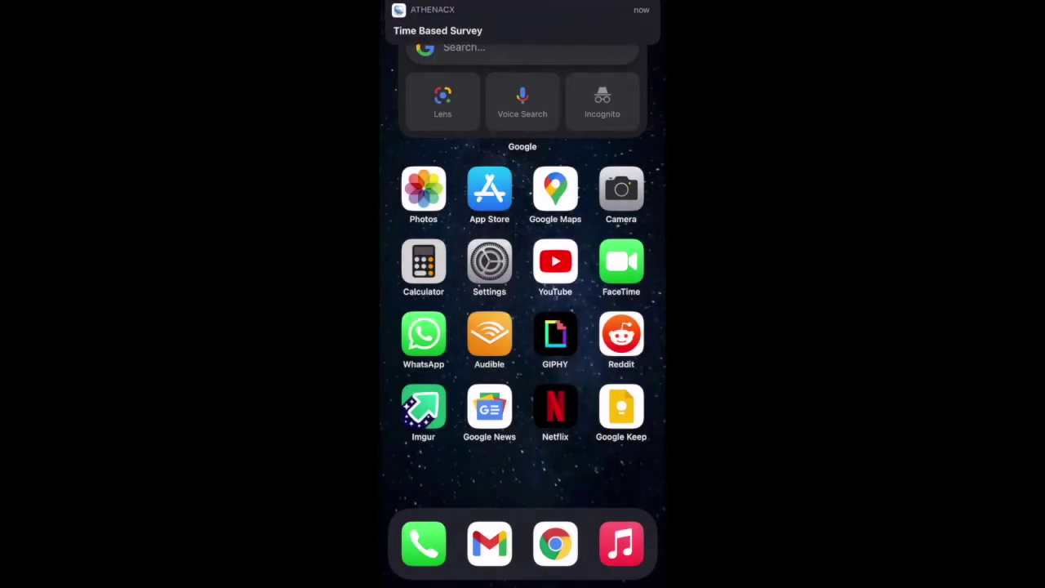
- Open the Time Based Survey from its notification, rate AthenaCX 5 on the satisfaction scale, and submit the survey
{"action": "left_click", "coordinate": [522, 21]}
{"action": "left_click", "coordinate": [523, 130]}
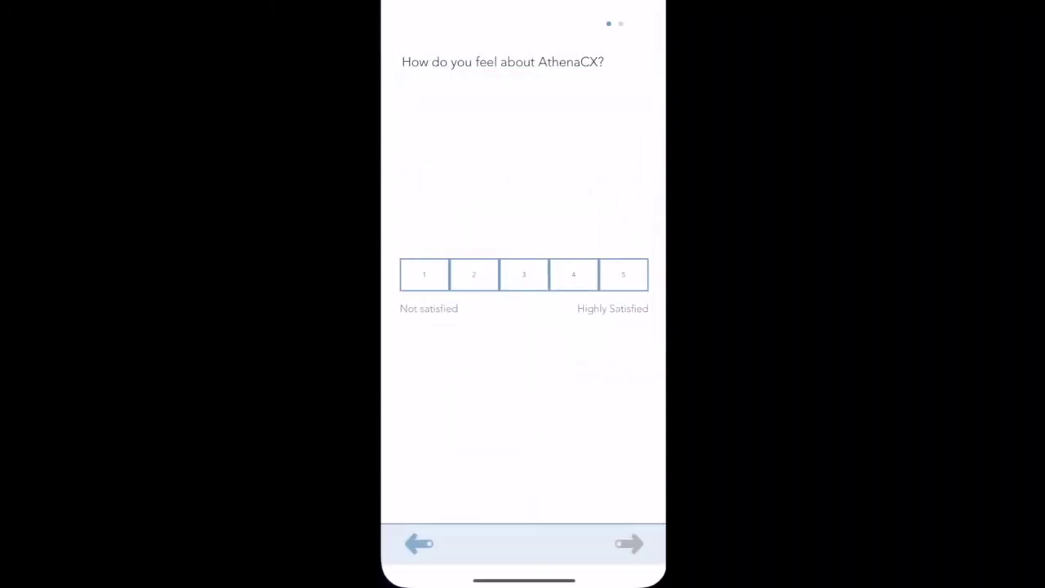
{"action": "left_click", "coordinate": [572, 274]}
{"action": "left_click", "coordinate": [621, 275]}
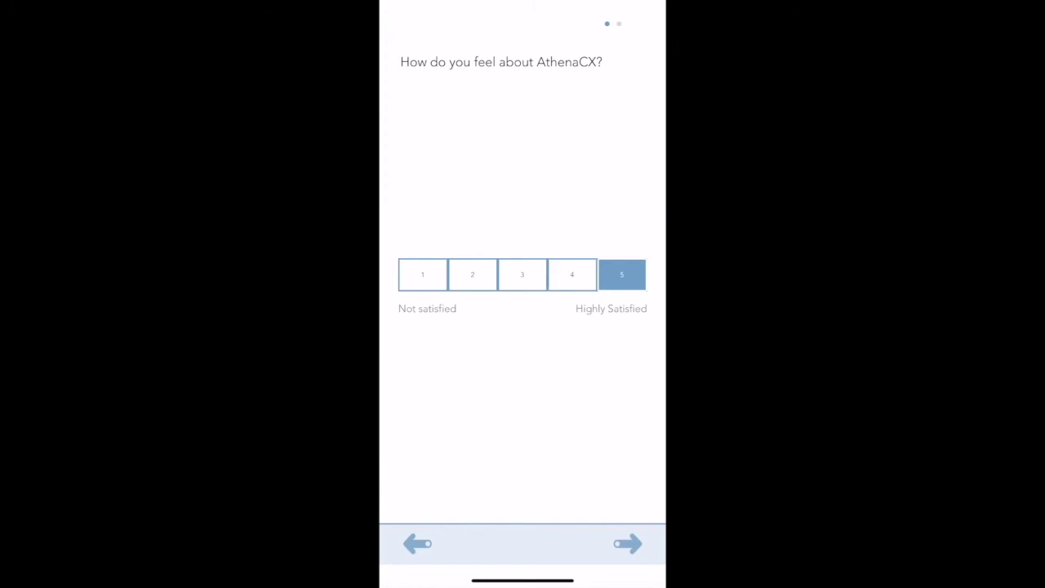
{"action": "left_click", "coordinate": [522, 274]}
{"action": "left_click", "coordinate": [572, 274]}
{"action": "left_click", "coordinate": [621, 274]}
{"action": "left_click", "coordinate": [628, 544]}
{"action": "left_click", "coordinate": [587, 498]}
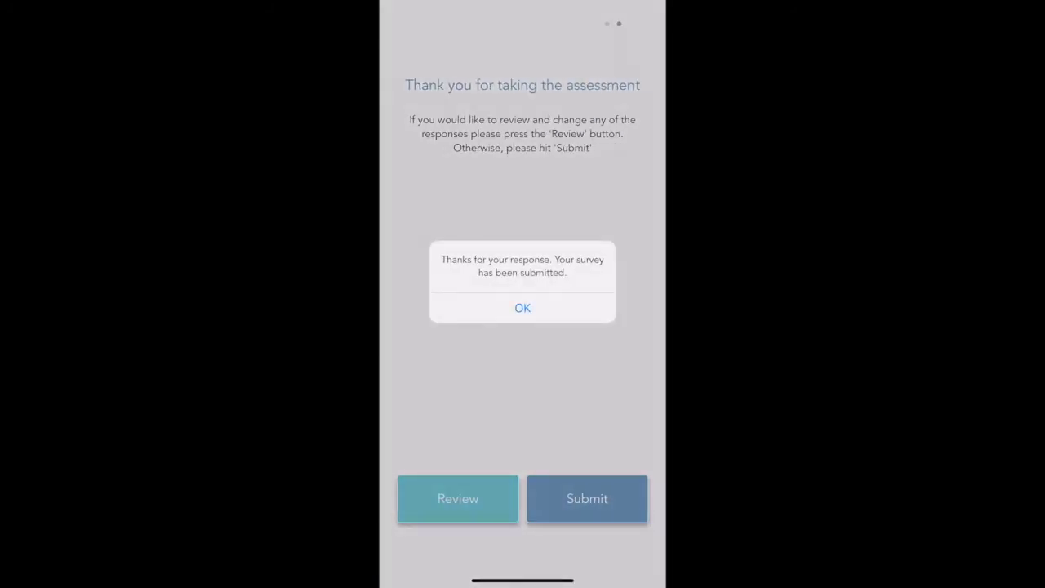
{"action": "left_click", "coordinate": [523, 308]}
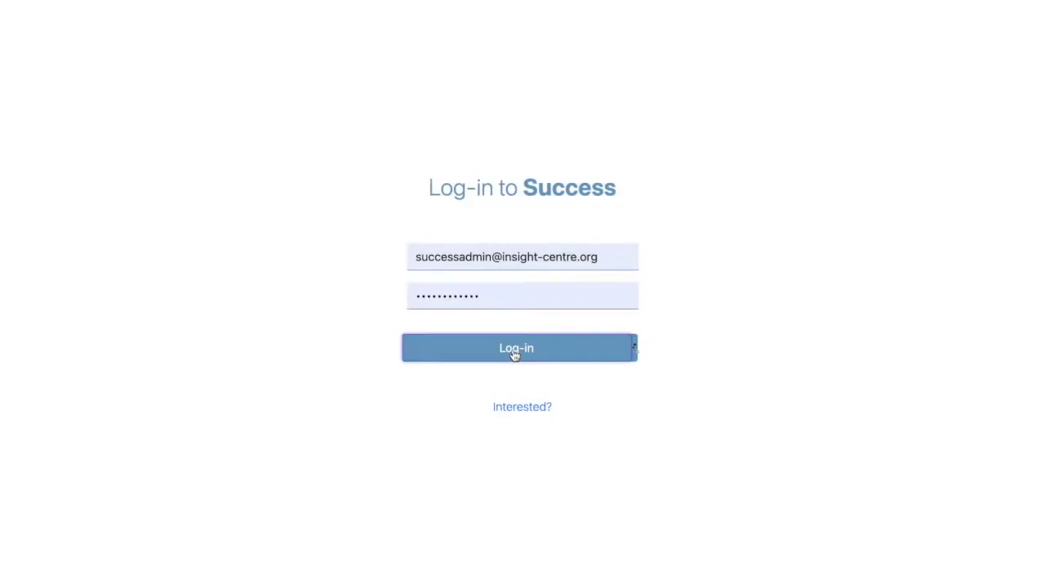
- Switch to the researcher web platform, log in, and open the AthenaCX study for editing
{"action": "left_click", "coordinate": [514, 353]}
{"action": "scroll", "coordinate": [310, 369], "scroll_direction": "down", "scroll_amount": 10}
{"action": "scroll", "coordinate": [310, 369], "scroll_direction": "down", "scroll_amount": 10}
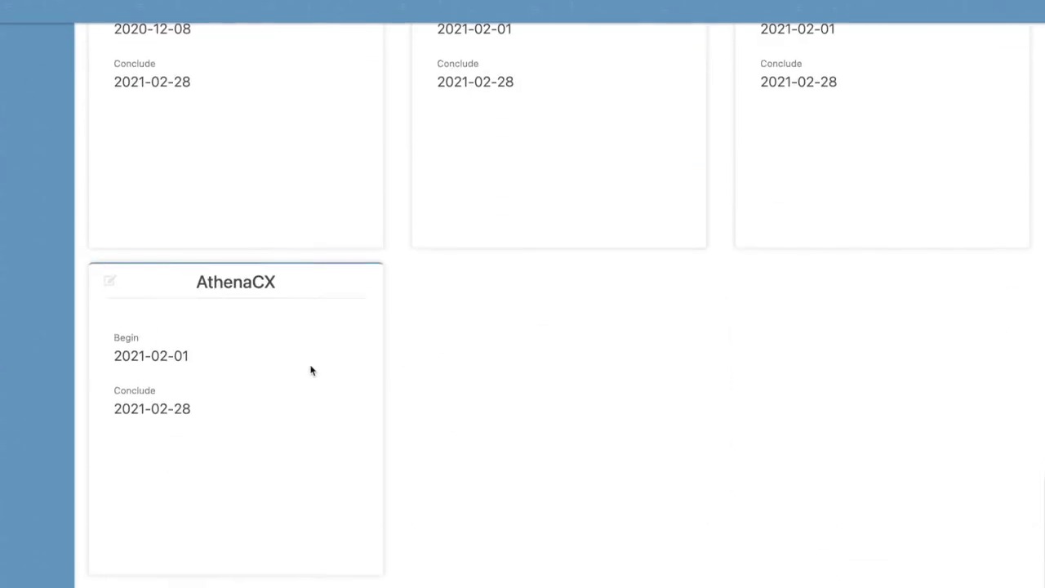
{"action": "left_click", "coordinate": [108, 286]}
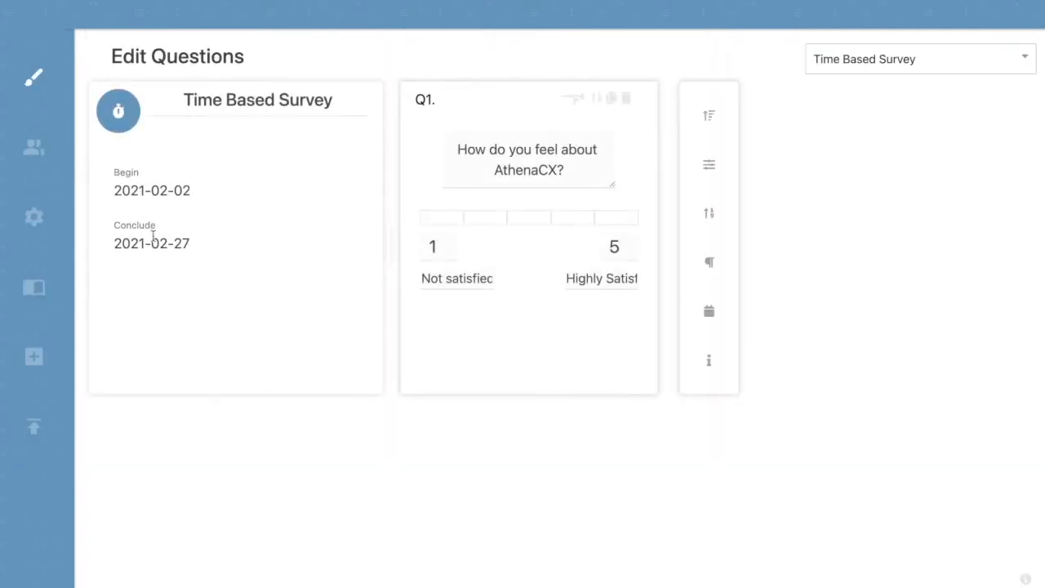
- Replace the study's draft consent text with the Lorem ipsum paragraphs and look over the result
{"action": "mouse_move", "coordinate": [72, 344]}
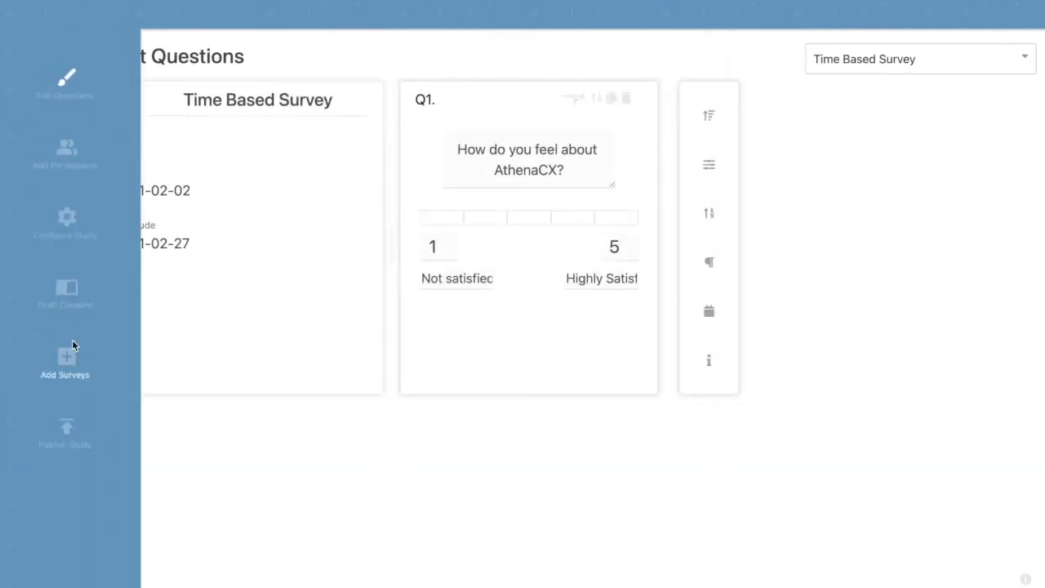
{"action": "left_click", "coordinate": [70, 298]}
{"action": "key", "text": "ctrl+shift+Left"}
{"action": "key", "text": "ctrl+a"}
{"action": "type", "text": "Lorem ipsum scelerisque class ullamcorper nibh feugiat conubia, lacus libero ad curabitur vestibulum suspendisse, iaculis morbi himenaeos commodo aliquet conubia ipsum fermentum taciti condimentum turpis proin dictumst. Ante ullamcorper posuere mi lacus ad eu hac integer, nunc etiam justo vivamus nunc est ipsum velit himenaeos, viverra habitant nisl maecenas congue viverra volutpat aenean mattis tortor cursus donec quisque. Ornare nibh phasellus neque eu turpis donec egestas arcu vel luctus, venenatis vel integer morbi dictumst quis venenatis iaculis porta, aliquet sem fringilla dui diam adipiscing sem aliquam sed. Eros praesent potenti auctor potenti taciti sit urna libero, tristique platea vulputate potenti taciti purus tellus interdum iaculis, molestie viverra risus hac at feugiat inceptos donec pharetra donec interdum quisque eu litora. Aenean inceptos pulvinar erat magna gravida, interdum proin eros eleifend quis eleifend, aliquam potenti suscipit semper quam sollicitudin elit nullam ligula interdum maecenas molestie volutpat."}
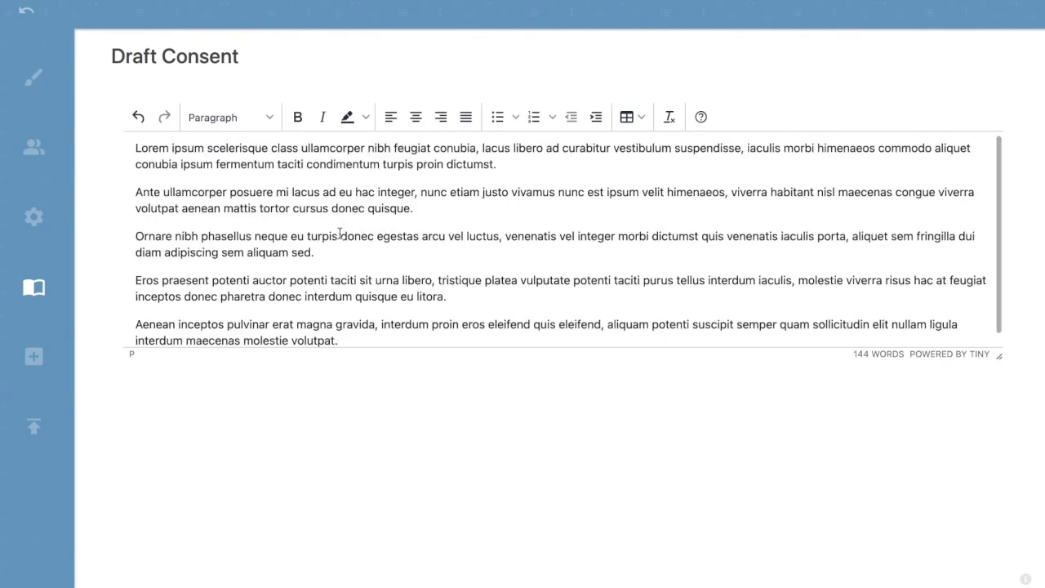
{"action": "scroll", "coordinate": [339, 235], "scroll_direction": "down", "scroll_amount": 1}
{"action": "scroll", "coordinate": [339, 234], "scroll_direction": "up", "scroll_amount": 1}
- Add a numbered-scale question to the Self Initiated Survey asking "How do you feel about AthenaCX?"
{"action": "mouse_move", "coordinate": [26, 213]}
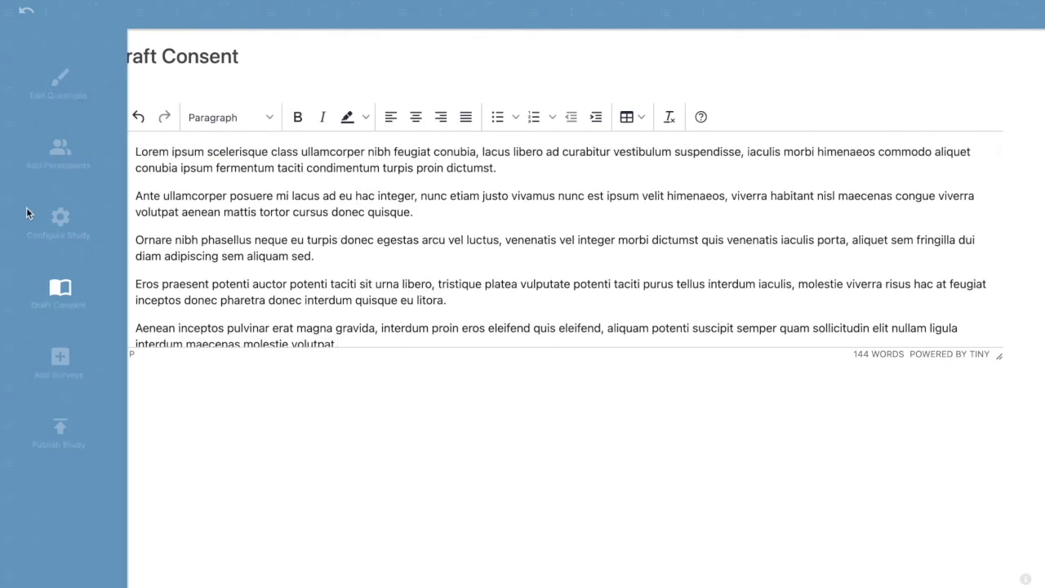
{"action": "left_click", "coordinate": [59, 86]}
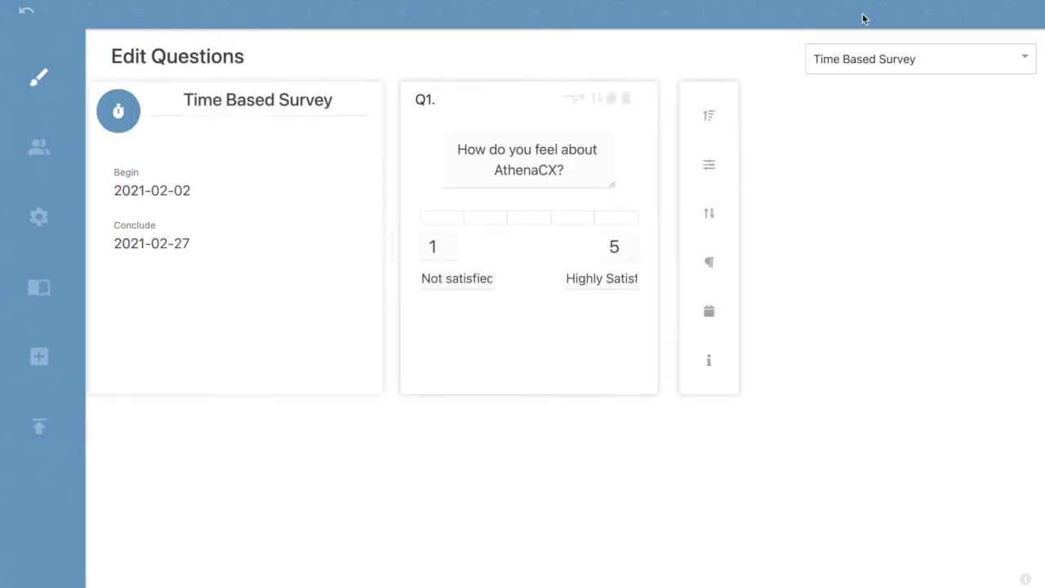
{"action": "left_click", "coordinate": [863, 62]}
{"action": "left_click", "coordinate": [862, 116]}
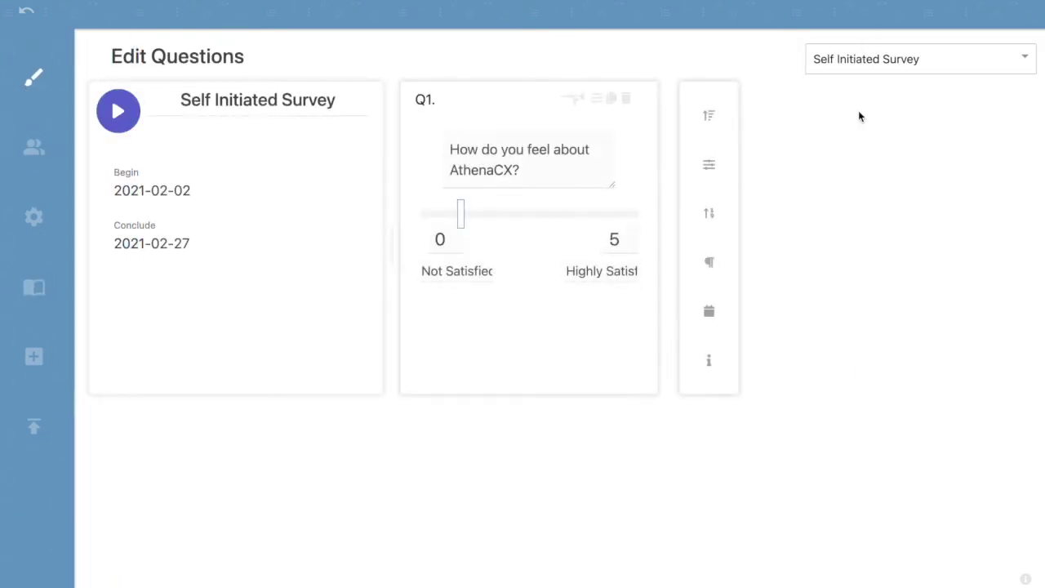
{"action": "left_click", "coordinate": [709, 213]}
{"action": "left_click", "coordinate": [763, 173]}
{"action": "type", "text": "How do you feel about AthenaCX?"}
- Set the new scale to 1 to 10 with end labels "Not satisfied" and "Highly satisfied", and delete the survey's original slider question
{"action": "key", "text": "Tab"}
{"action": "type", "text": "1"}
{"action": "key", "text": "Tab"}
{"action": "type", "text": "10"}
{"action": "key", "text": "Tab"}
{"action": "type", "text": "Not satsi"}
{"action": "key", "text": "BackSpace"}
{"action": "key", "text": "BackSpace"}
{"action": "type", "text": "isfied"}
{"action": "key", "text": "Tab"}
{"action": "type", "text": "Highly satisfied"}
{"action": "left_click", "coordinate": [524, 316]}
{"action": "left_click", "coordinate": [627, 99]}
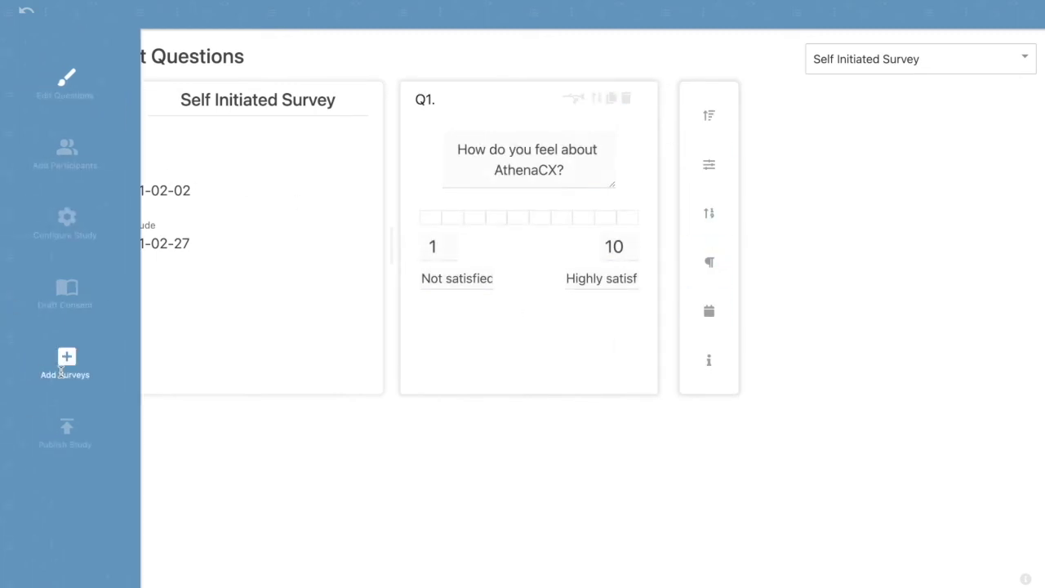
- Add a remotely triggered survey to the study and title it "Remote Trigger Survey"
{"action": "left_click", "coordinate": [61, 371]}
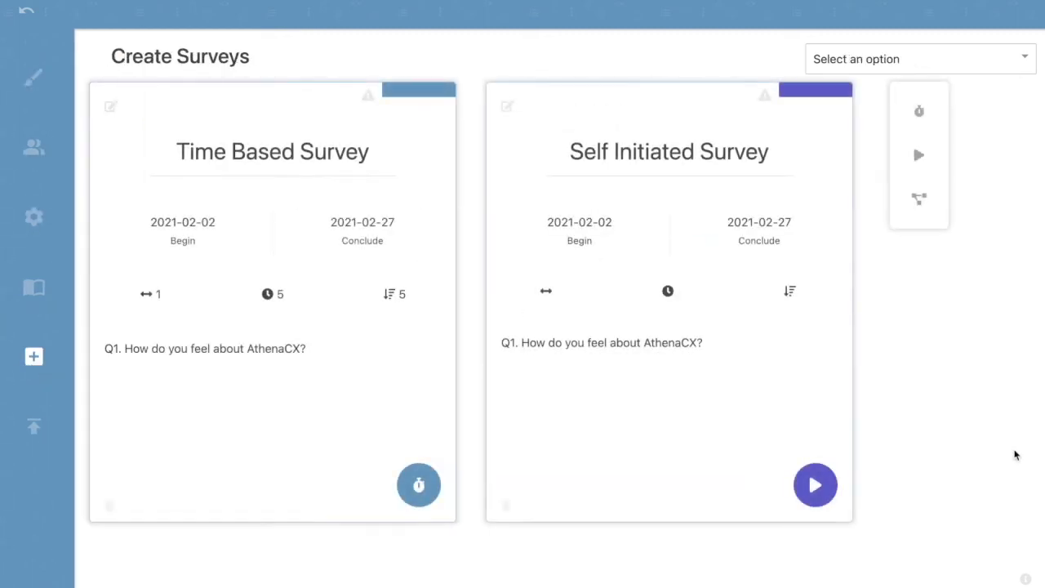
{"action": "left_click", "coordinate": [921, 204]}
{"action": "left_click", "coordinate": [219, 224]}
{"action": "type", "text": "Remote Trigger"}
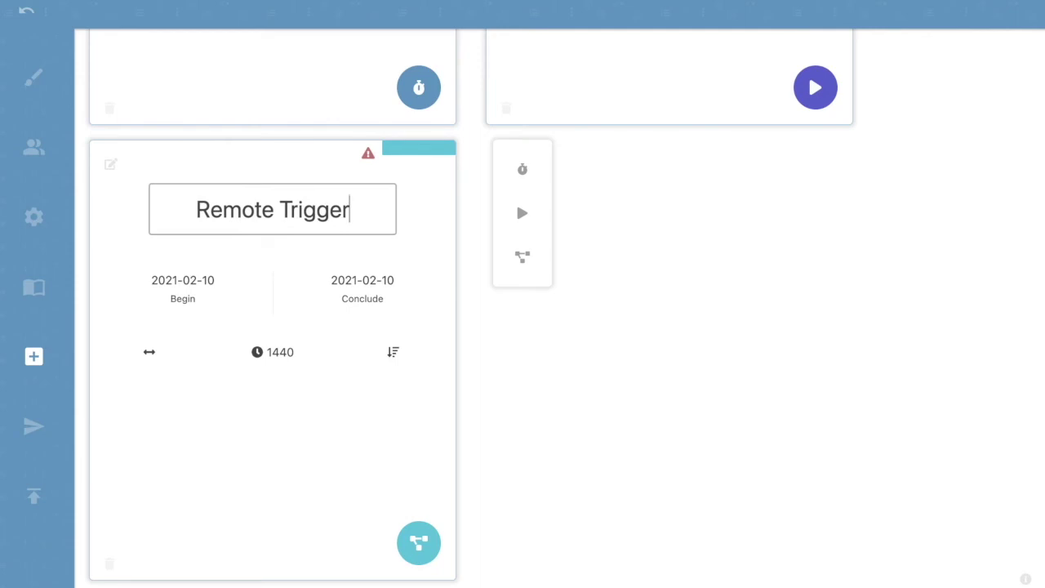
{"action": "type", "text": " Survey"}
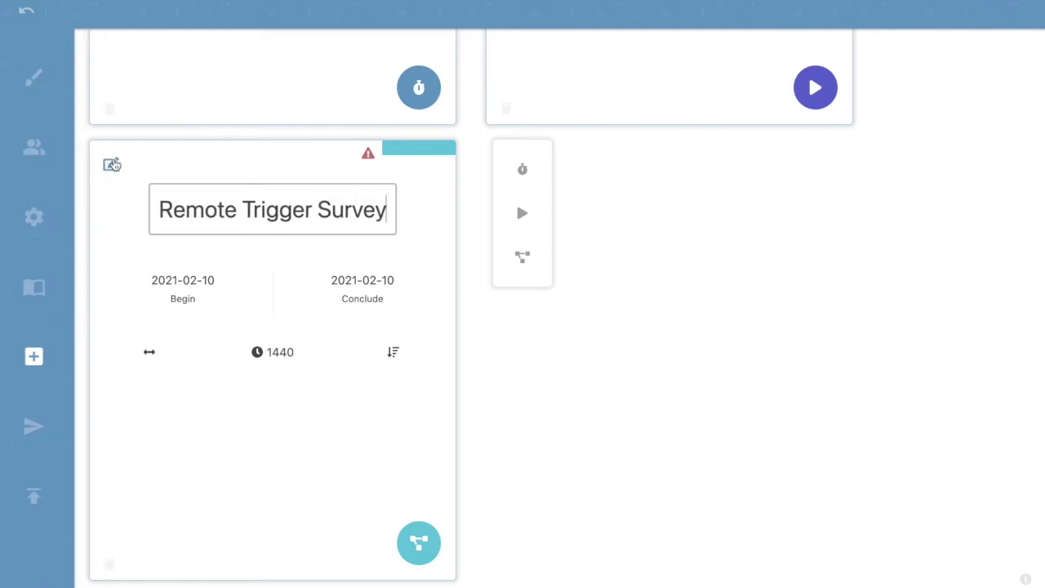
- Add a choice question to the Remote Trigger Survey asking "How do you feel about AthenaCX?"
{"action": "left_click", "coordinate": [110, 164]}
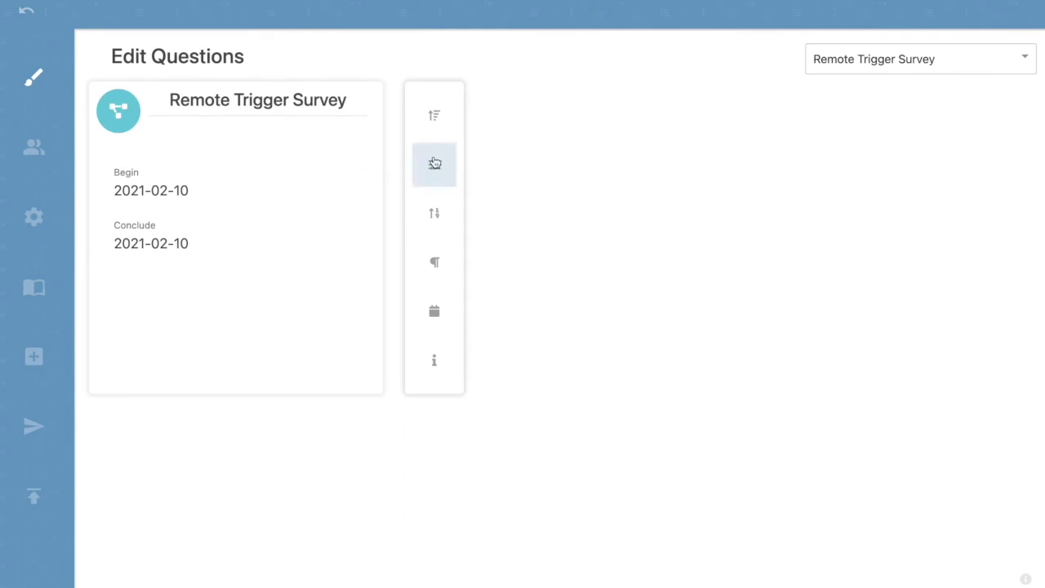
{"action": "left_click", "coordinate": [434, 115]}
{"action": "left_click", "coordinate": [527, 151]}
{"action": "type", "text": "How do you feel about AthenaCX?"}
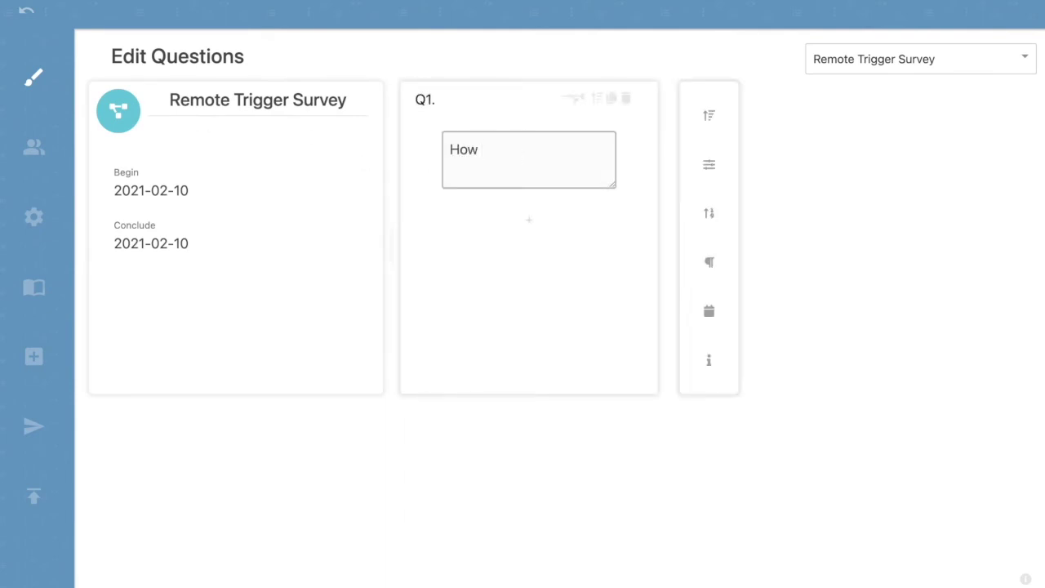
- Give the question the answer options "Not satisfied", "Satisfied" and "Highly Satisfied"
{"action": "left_click", "coordinate": [528, 224]}
{"action": "type", "text": "Not satisfied"}
{"action": "key", "text": "Return"}
{"action": "type", "text": "Satisfied"}
{"action": "key", "text": "Return"}
{"action": "type", "text": "Highly Satisfied"}
{"action": "left_click", "coordinate": [830, 193]}
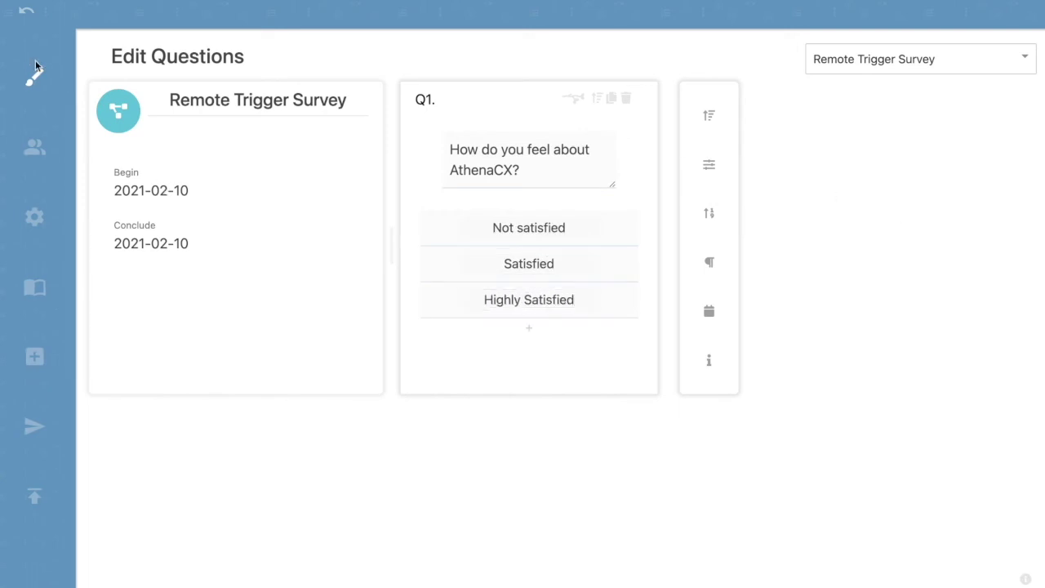
- Review the Remote Trigger Survey's details and the study summary, and publish the updated study
{"action": "mouse_move", "coordinate": [56, 130]}
{"action": "left_click", "coordinate": [59, 361]}
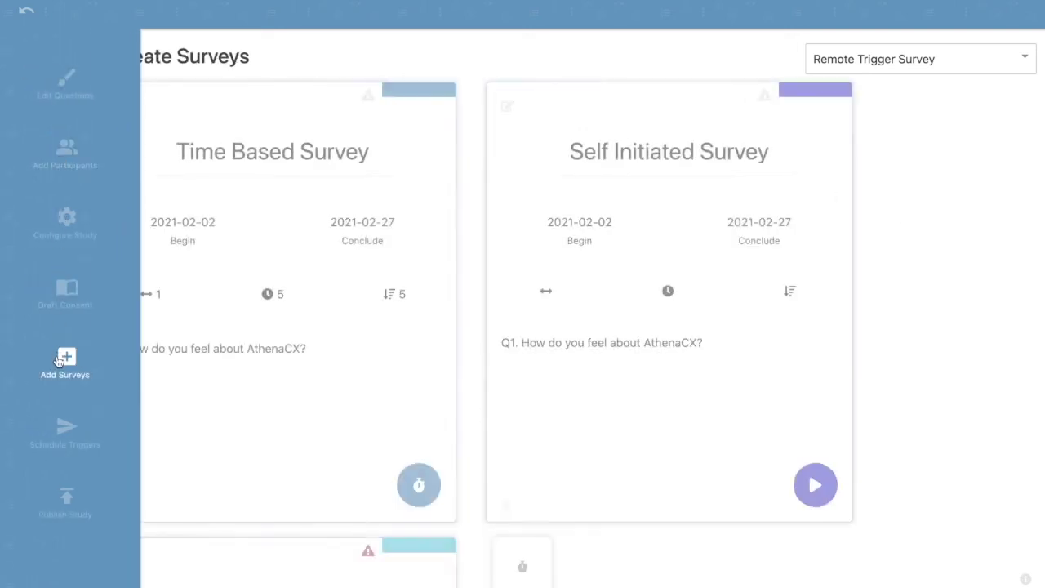
{"action": "left_click", "coordinate": [65, 219]}
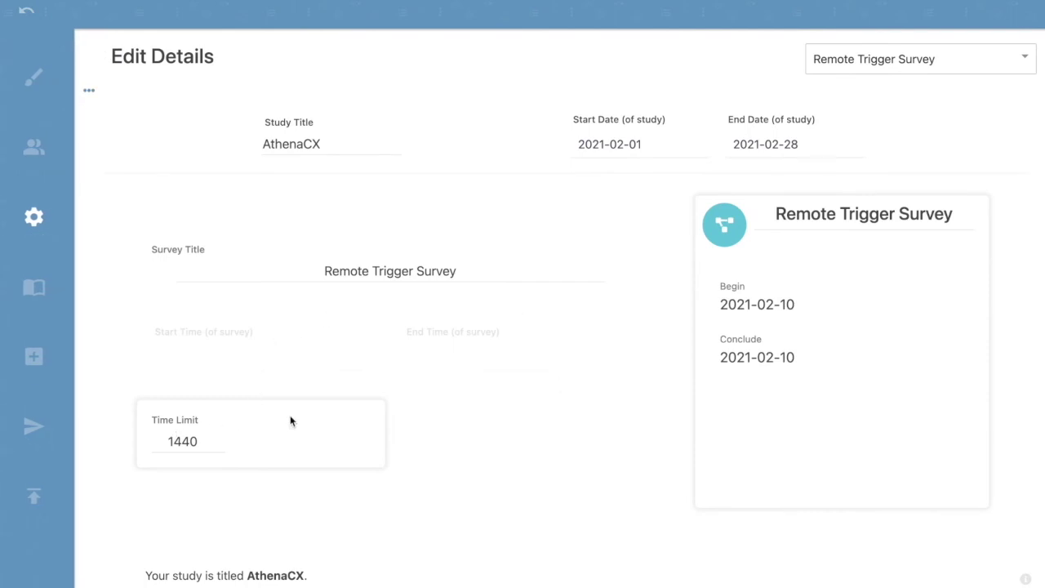
{"action": "scroll", "coordinate": [463, 437], "scroll_direction": "down", "scroll_amount": 4}
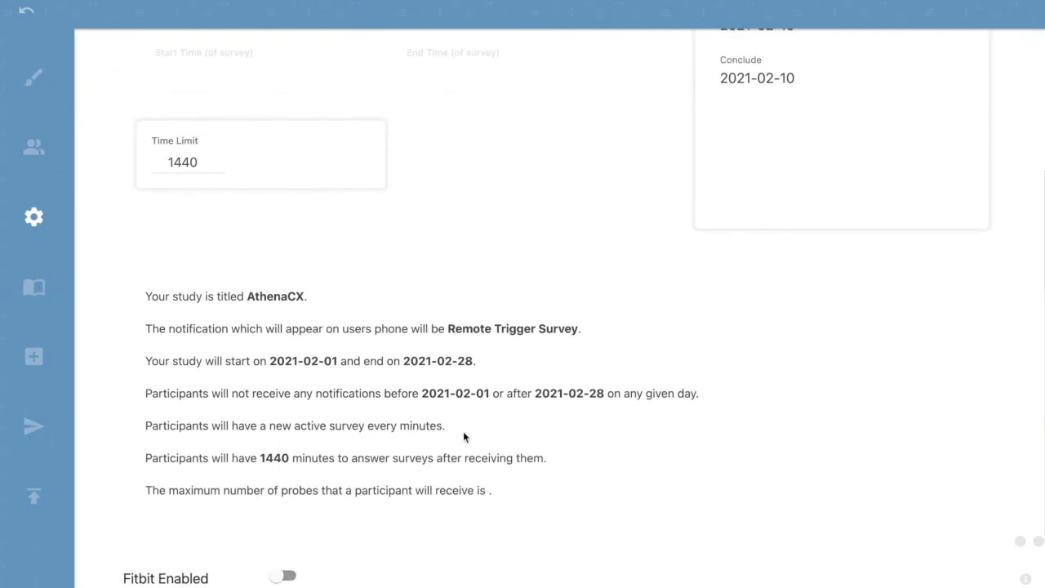
{"action": "scroll", "coordinate": [463, 437], "scroll_direction": "down", "scroll_amount": 1}
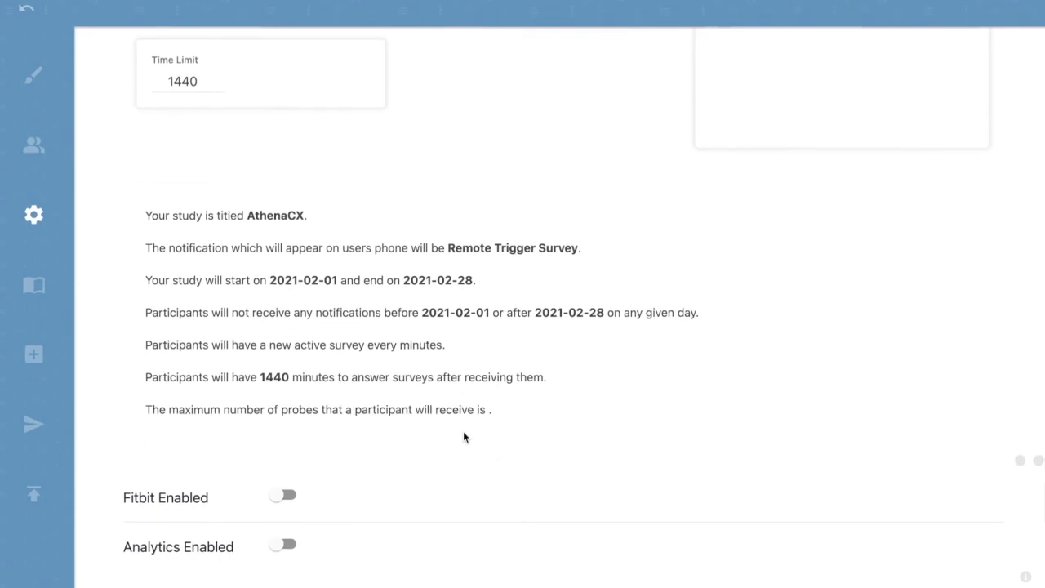
{"action": "scroll", "coordinate": [441, 417], "scroll_direction": "up", "scroll_amount": 5}
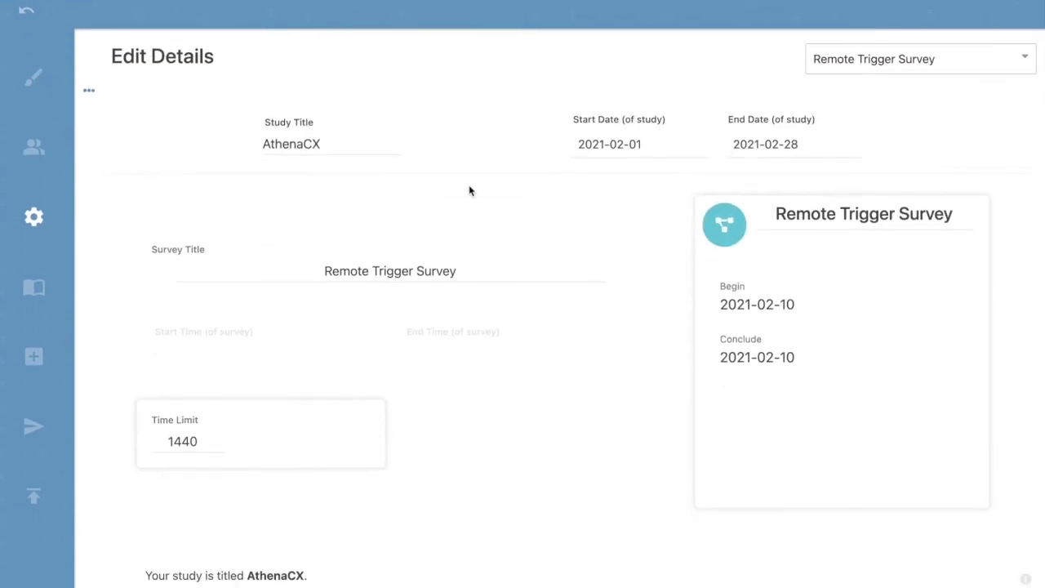
{"action": "left_click", "coordinate": [57, 497]}
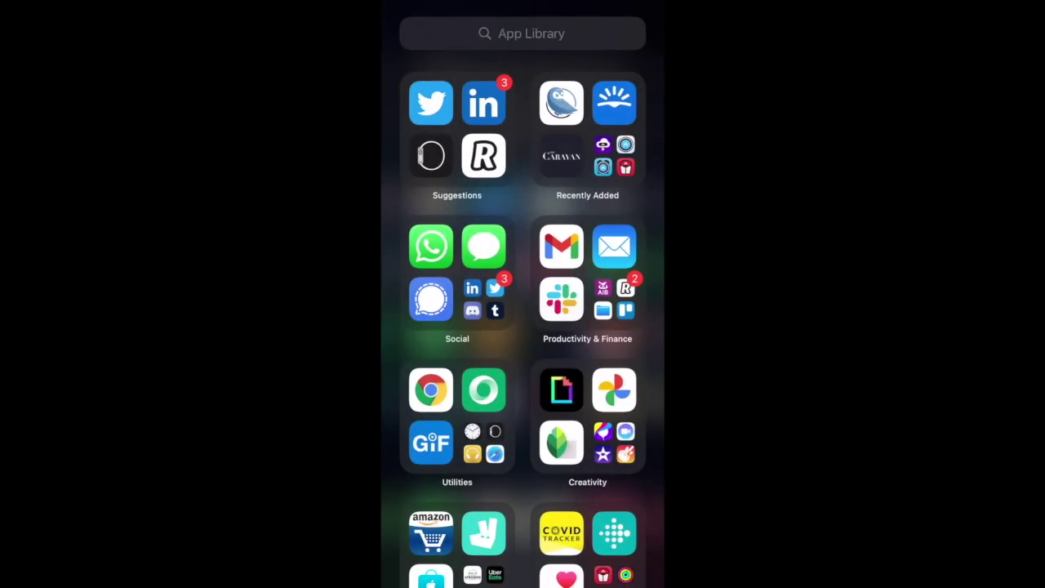
- In the AthenaCX mobile app, accept the survey update, rate AthenaCX 10 on the satisfaction scale, and submit the answer
{"action": "left_click", "coordinate": [561, 102]}
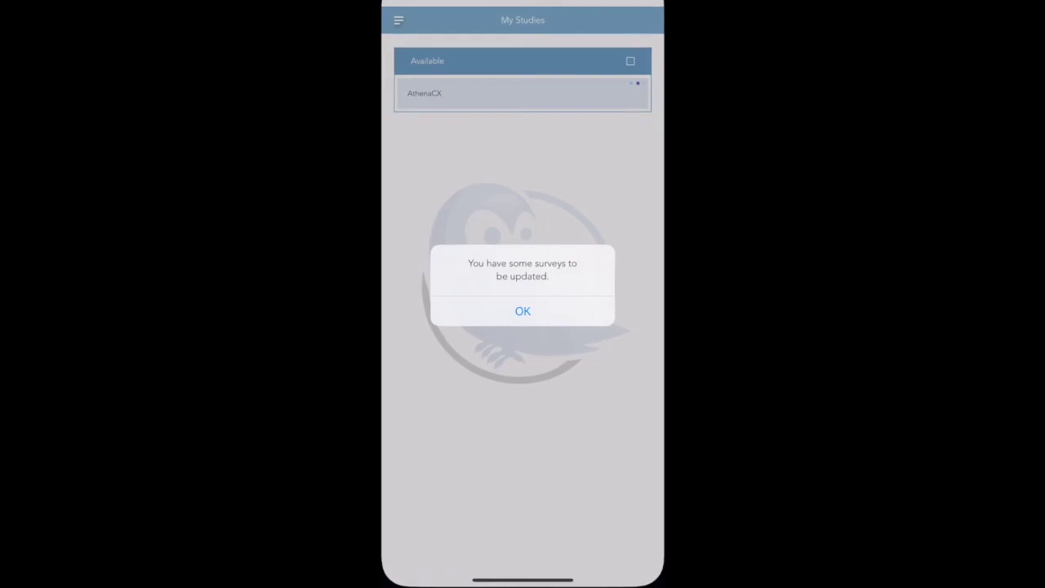
{"action": "left_click", "coordinate": [523, 311]}
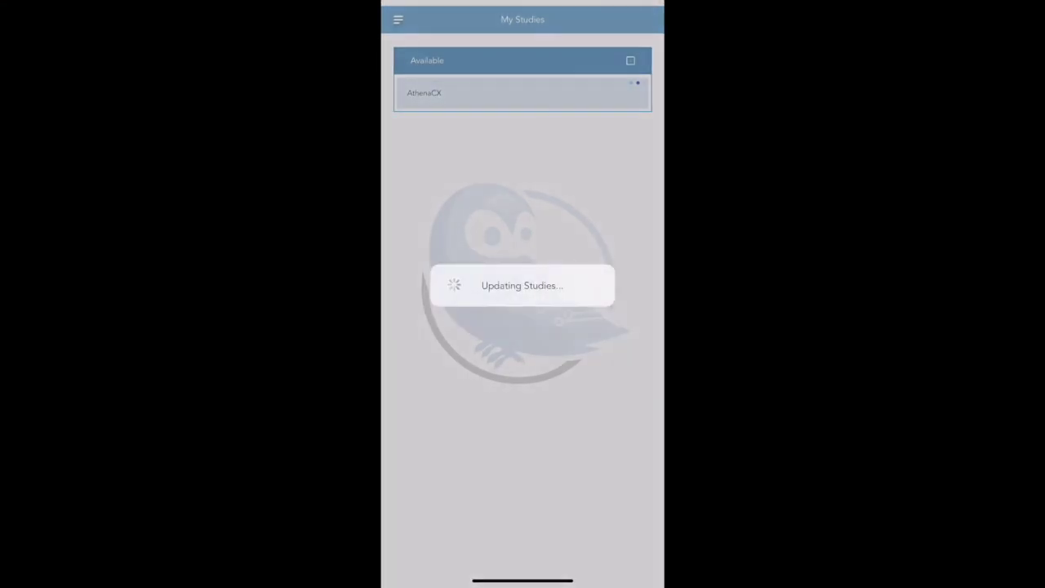
{"action": "left_click", "coordinate": [523, 494]}
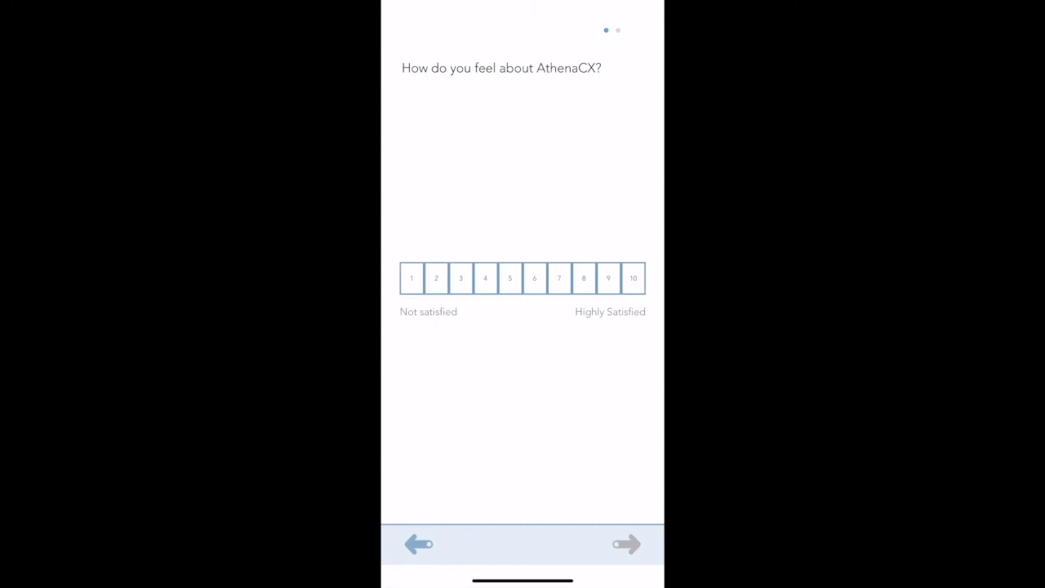
{"action": "left_click", "coordinate": [633, 277]}
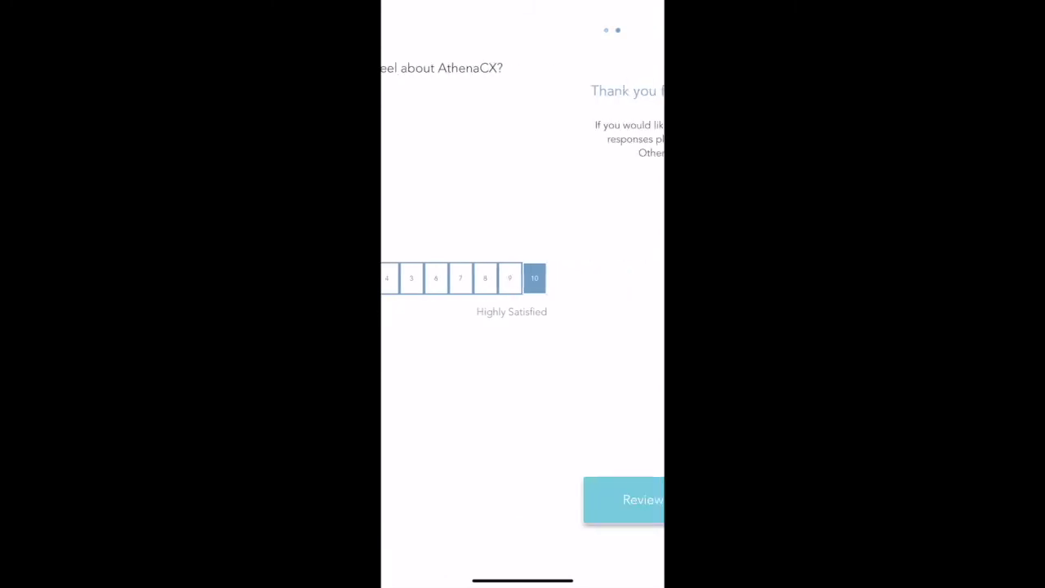
{"action": "left_click", "coordinate": [587, 499]}
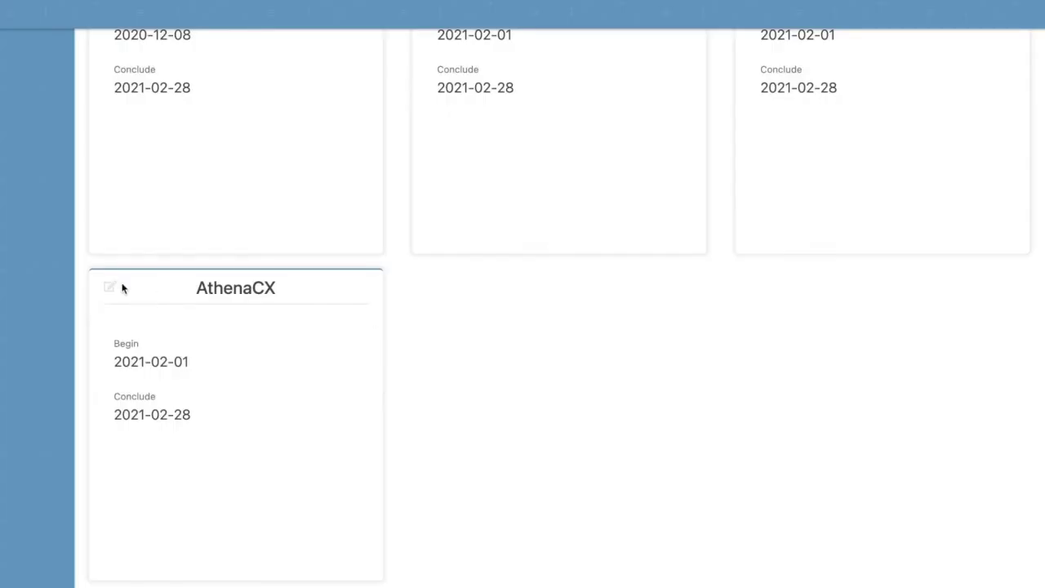
- In the web platform's AthenaCX study, schedule a Remote Trigger Survey trigger for the test participant at 10/02/21 12:23
{"action": "left_click", "coordinate": [109, 286]}
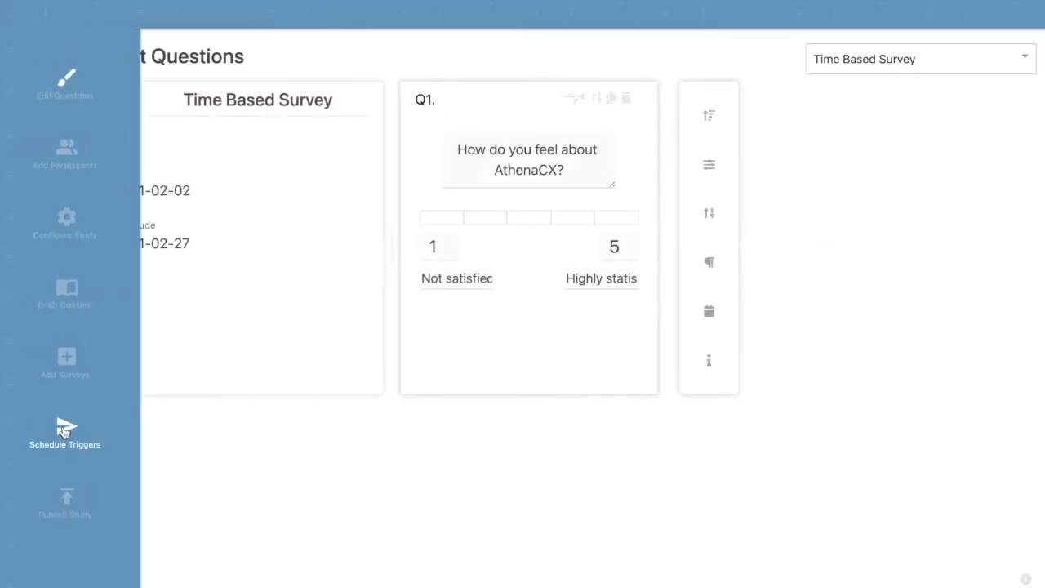
{"action": "left_click", "coordinate": [66, 431]}
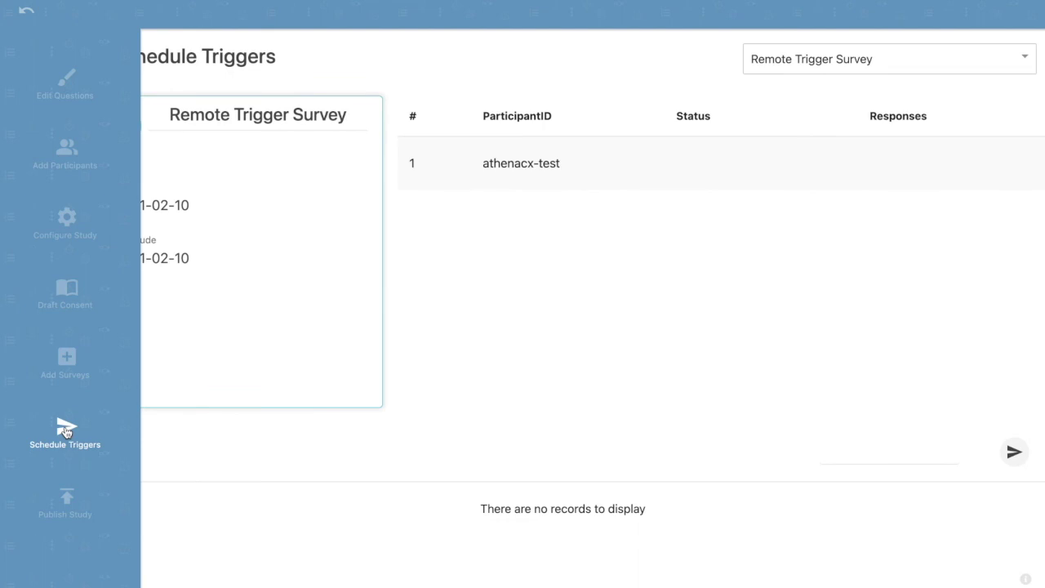
{"action": "left_click", "coordinate": [550, 178]}
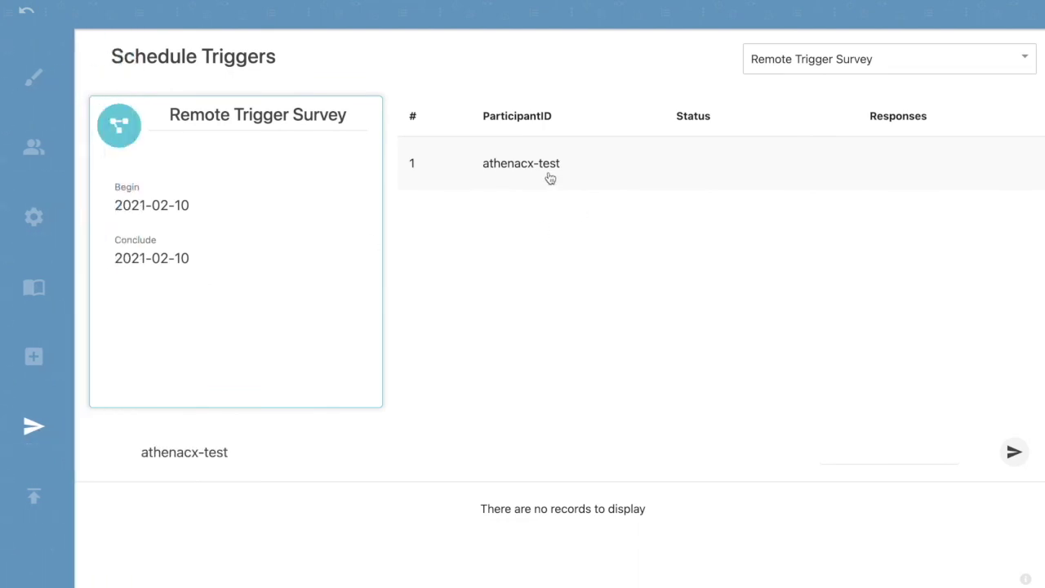
{"action": "left_click", "coordinate": [867, 457]}
{"action": "scroll", "coordinate": [898, 490], "scroll_direction": "down", "scroll_amount": 2}
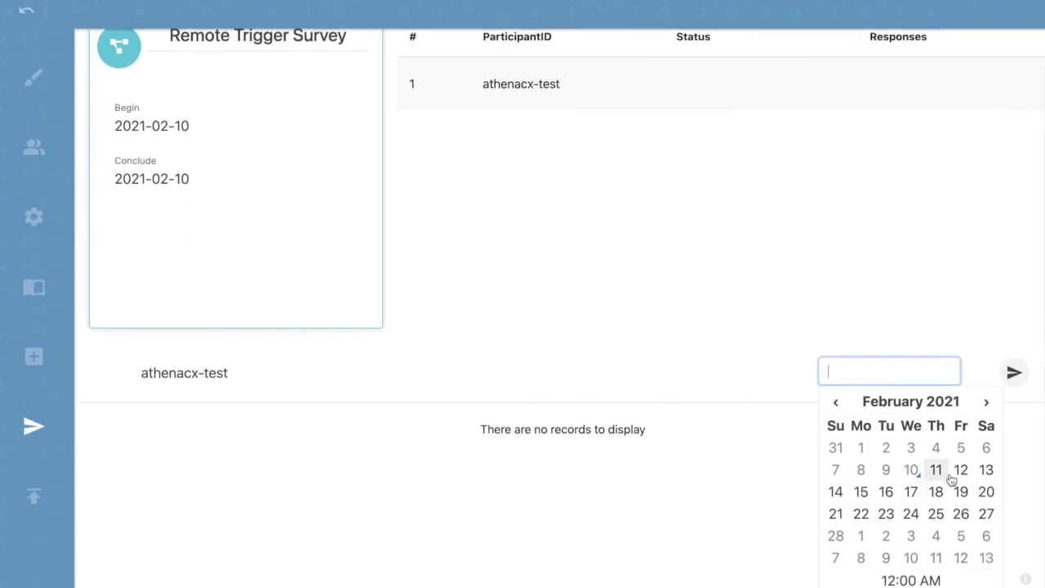
{"action": "left_click", "coordinate": [929, 333]}
{"action": "left_click", "coordinate": [1014, 452]}
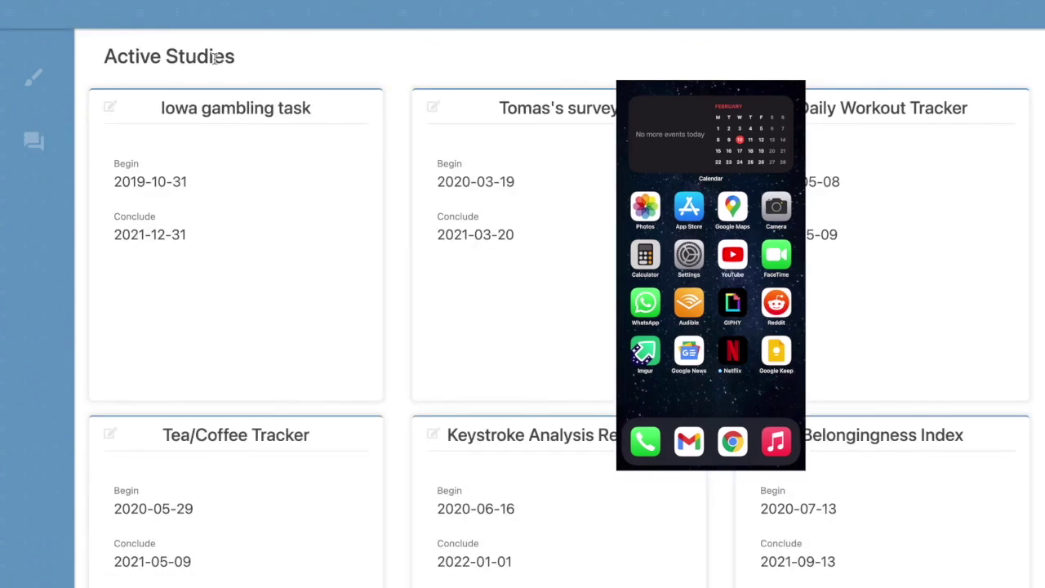
- Reopen the AthenaCX study and check the delivery record of the Remote Trigger Survey's scheduled trigger
{"action": "scroll", "coordinate": [103, 285], "scroll_direction": "down", "scroll_amount": 6}
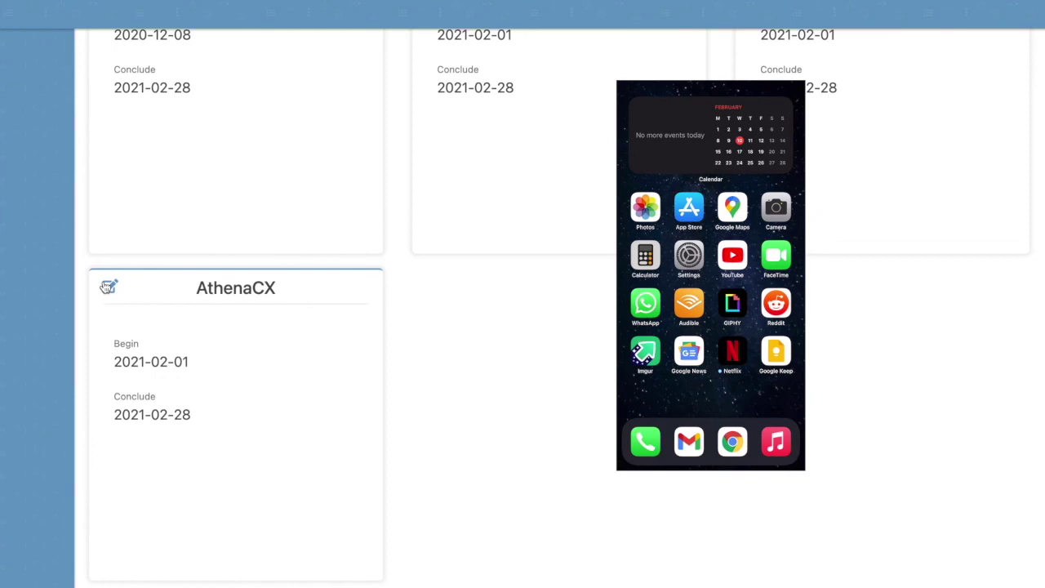
{"action": "left_click", "coordinate": [109, 285]}
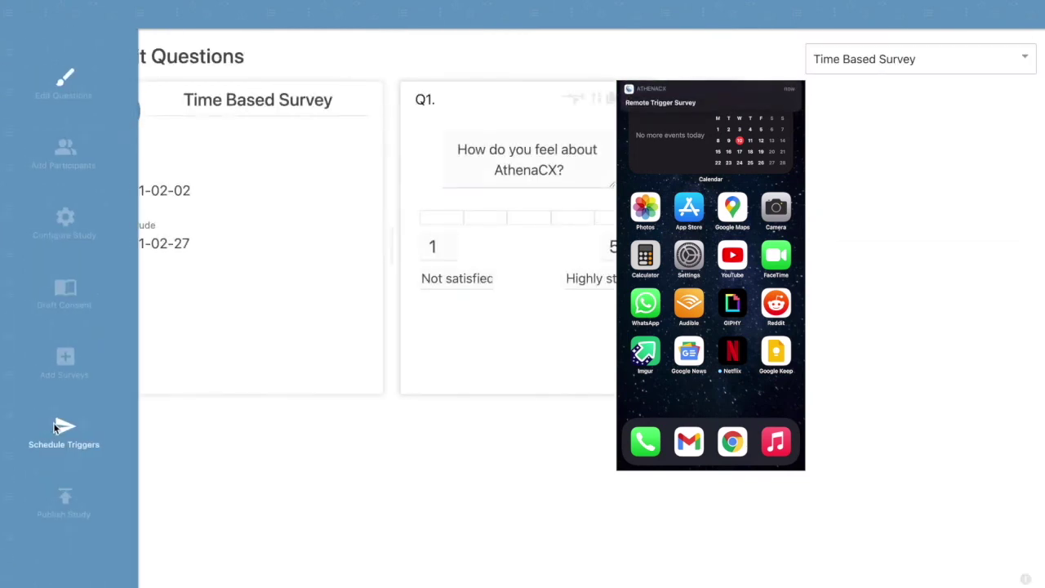
{"action": "left_click", "coordinate": [58, 428]}
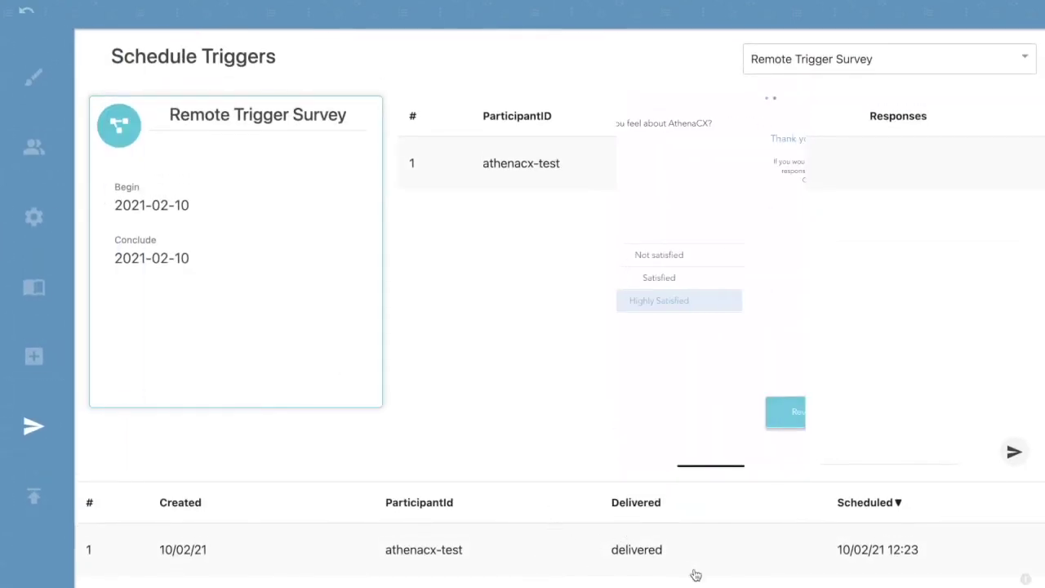